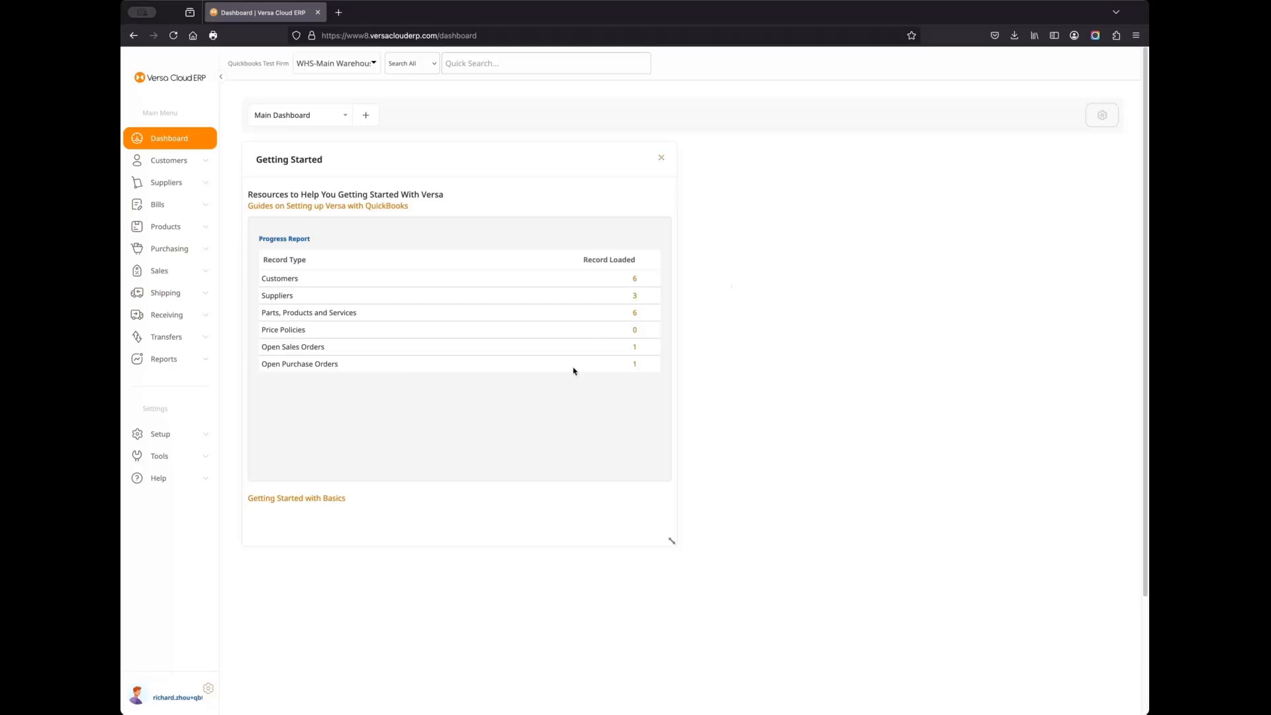
Connect the QuickBooks Online integration and authorize Versa Cloud ERP to share data with the Versa Cloud company
{"action": "left_click", "coordinate": [196, 462]}
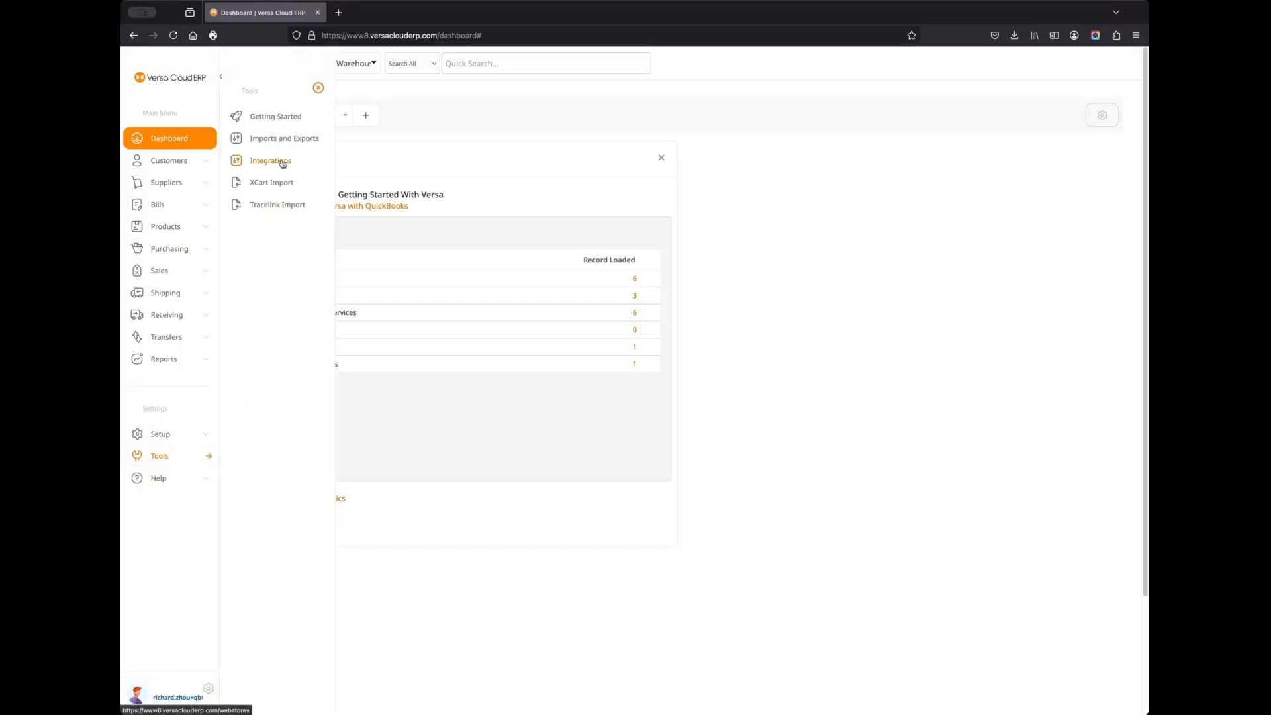
{"action": "left_click", "coordinate": [286, 161]}
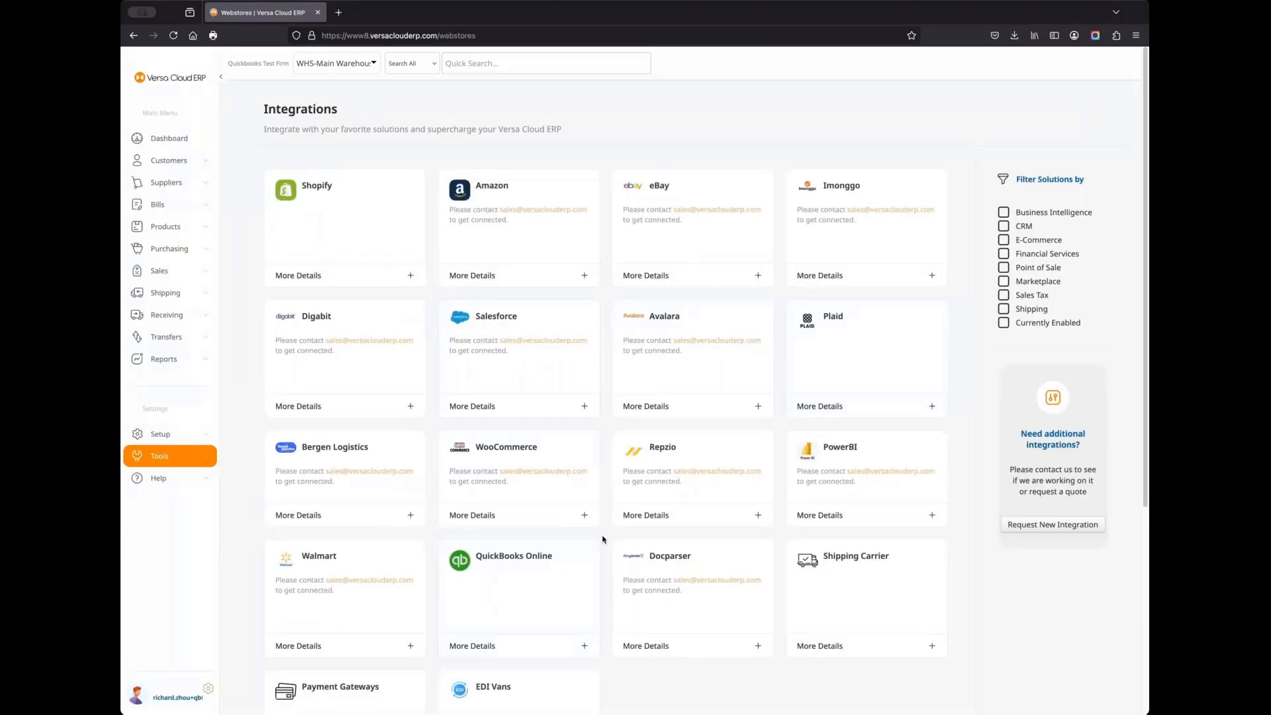
{"action": "left_click", "coordinate": [596, 575]}
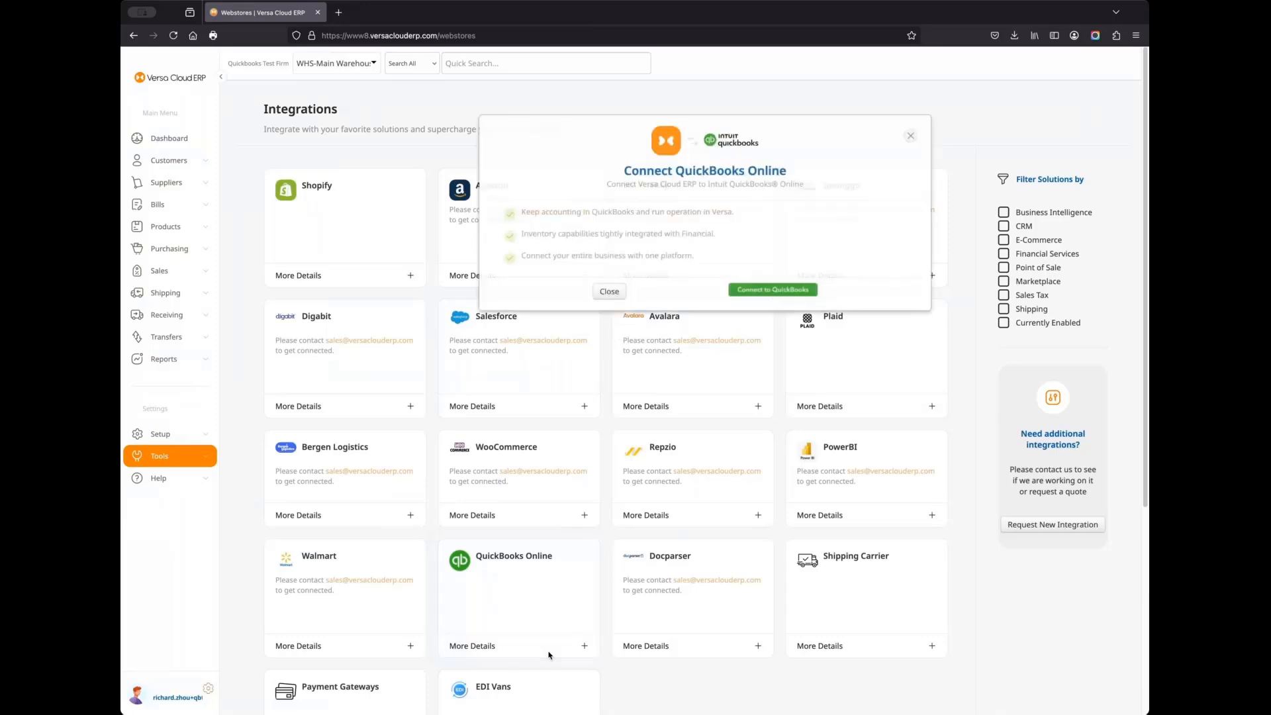
{"action": "left_click", "coordinate": [767, 291]}
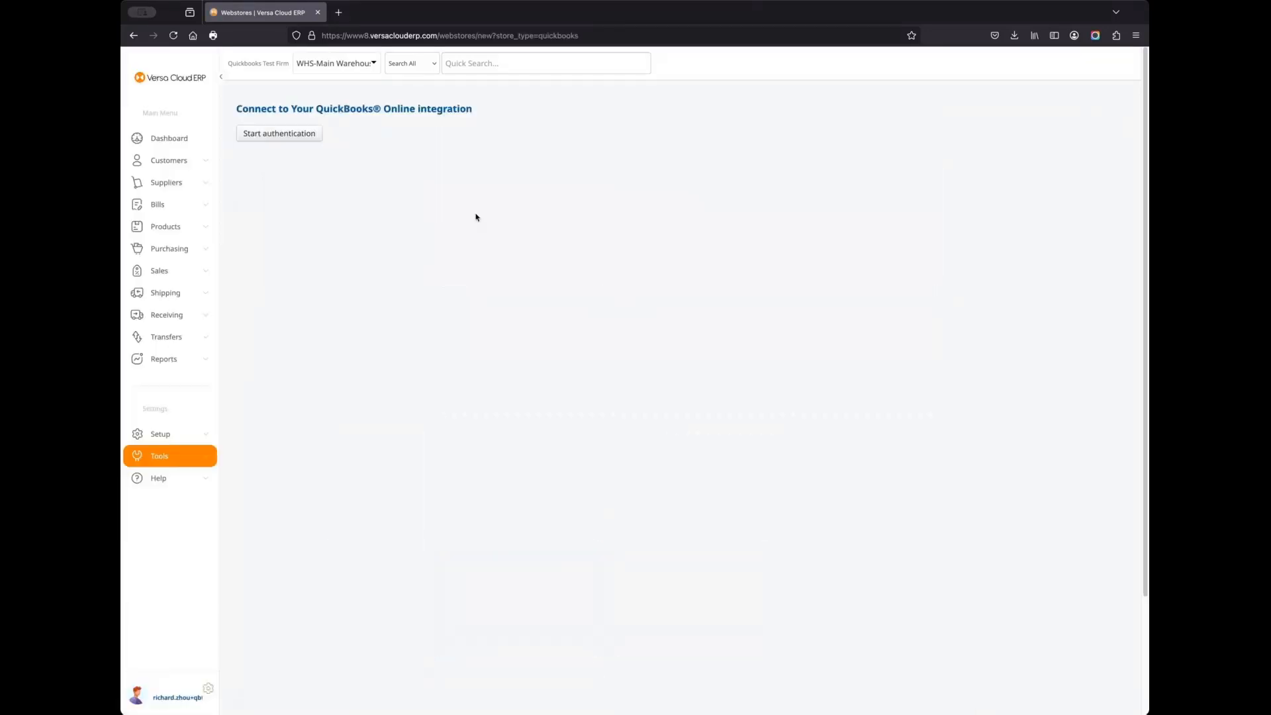
{"action": "left_click", "coordinate": [307, 141]}
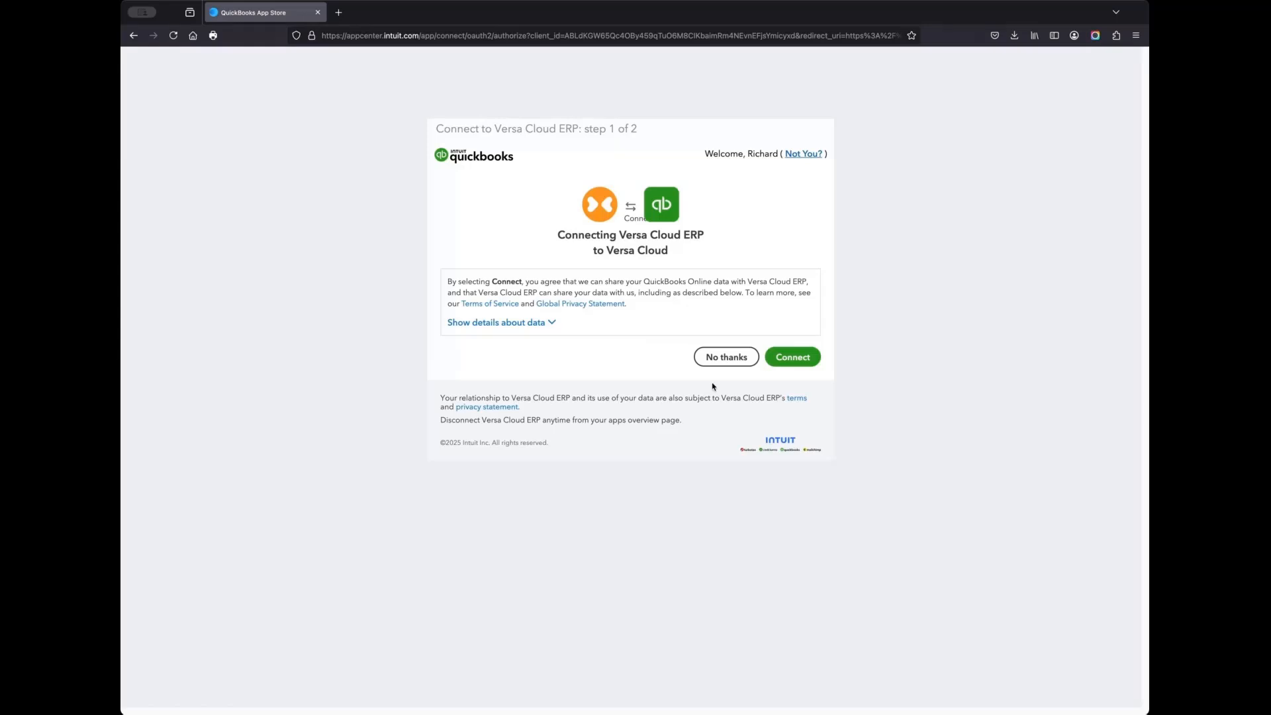
{"action": "left_click", "coordinate": [797, 358]}
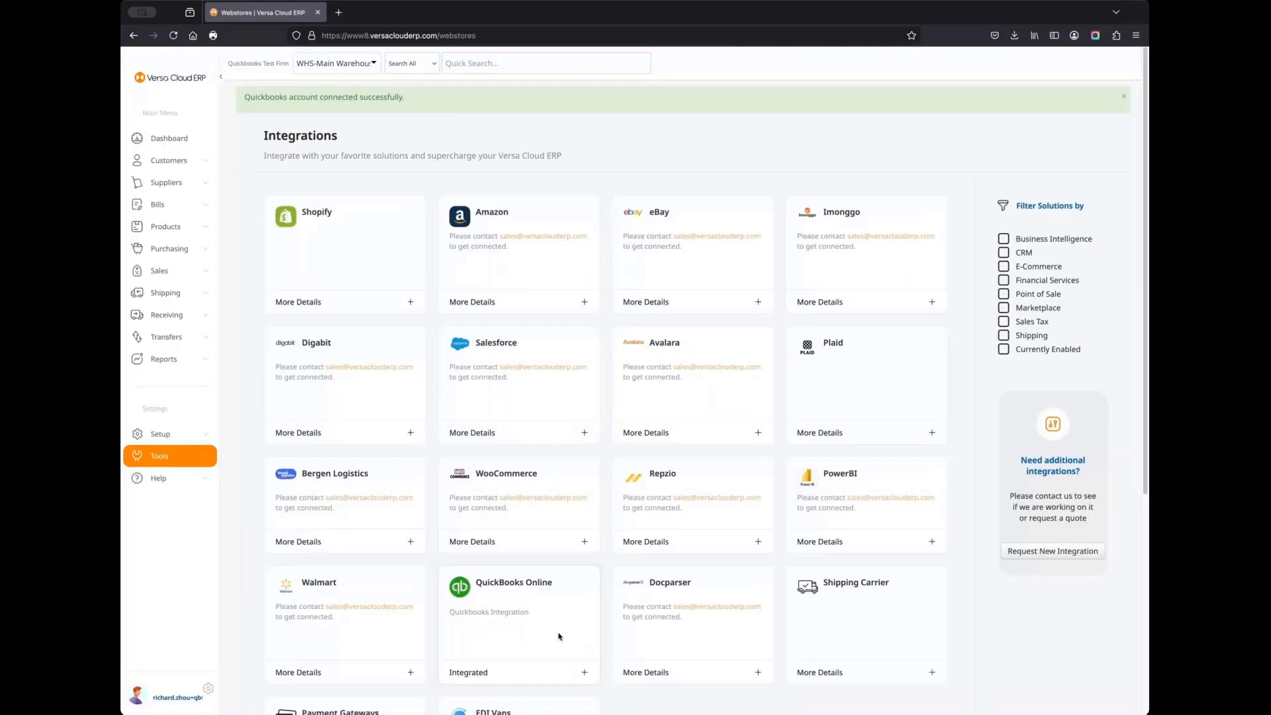
Open the QuickBooks Online integration settings and set the default payment term for imported customers and suppliers to 0% 0 / Net 0 days
{"action": "scroll", "coordinate": [559, 637], "scroll_direction": "down", "scroll_amount": 1}
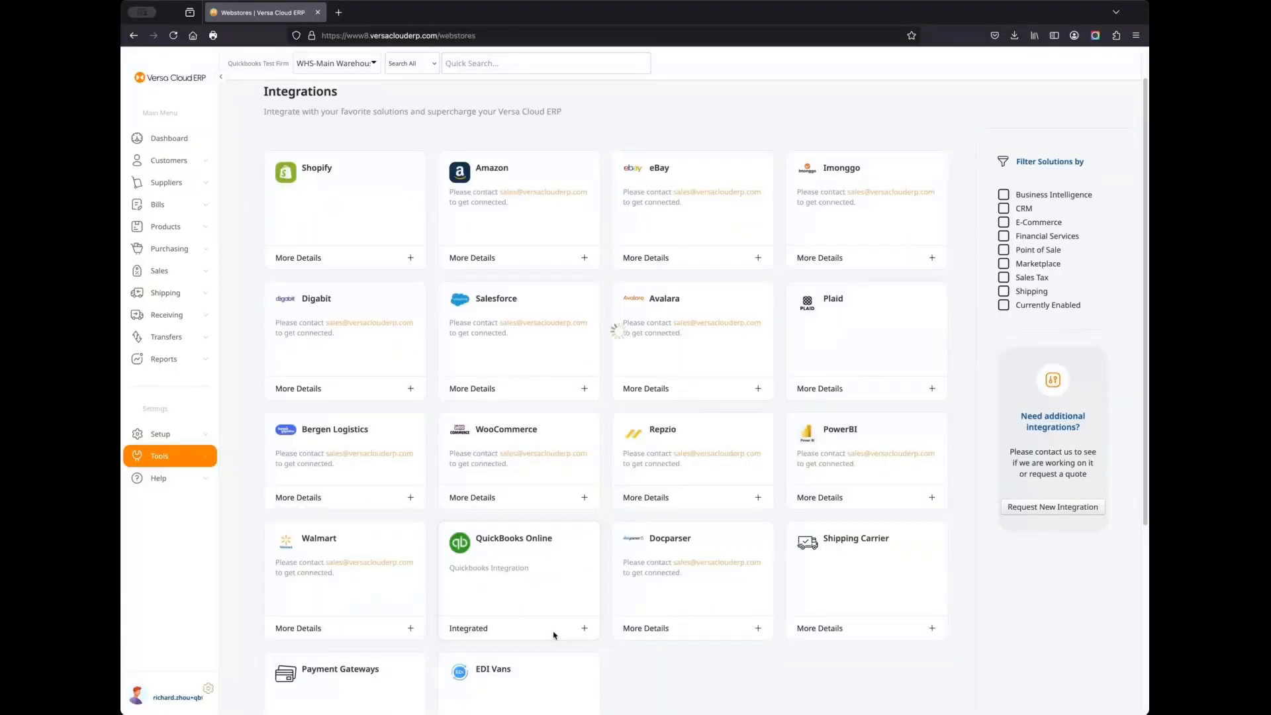
{"action": "left_click", "coordinate": [555, 635]}
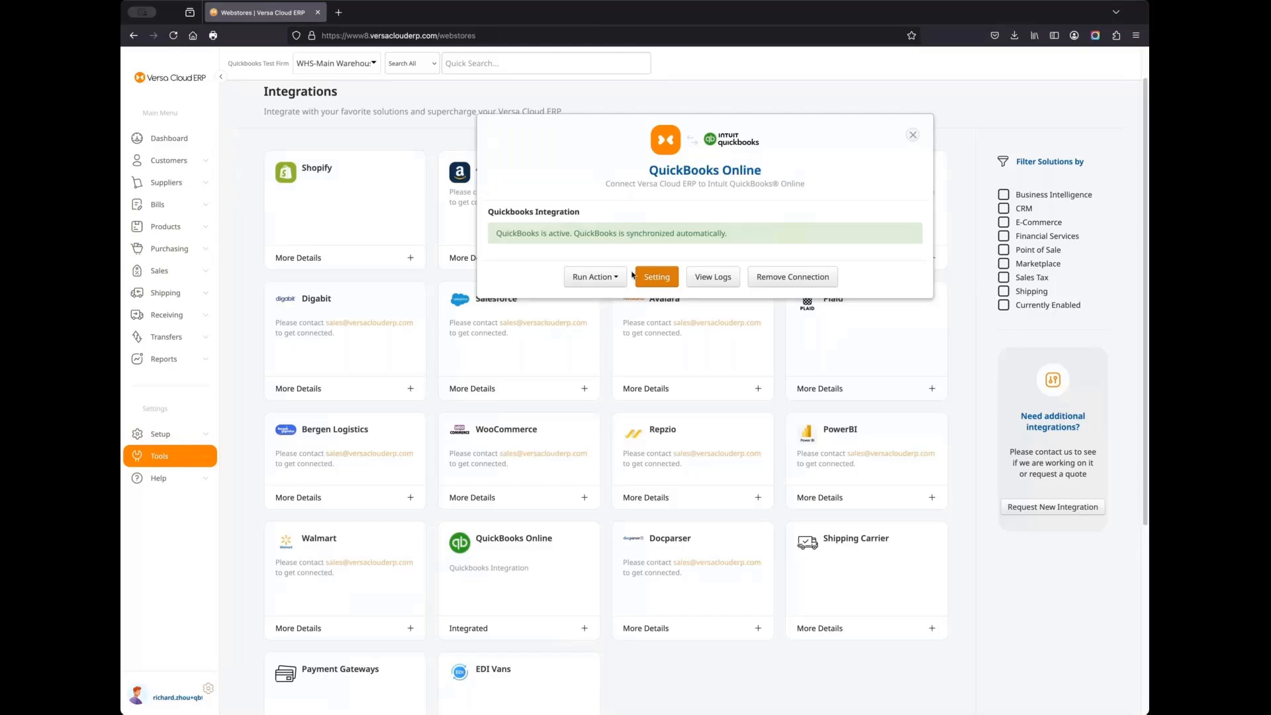
{"action": "left_click", "coordinate": [652, 278]}
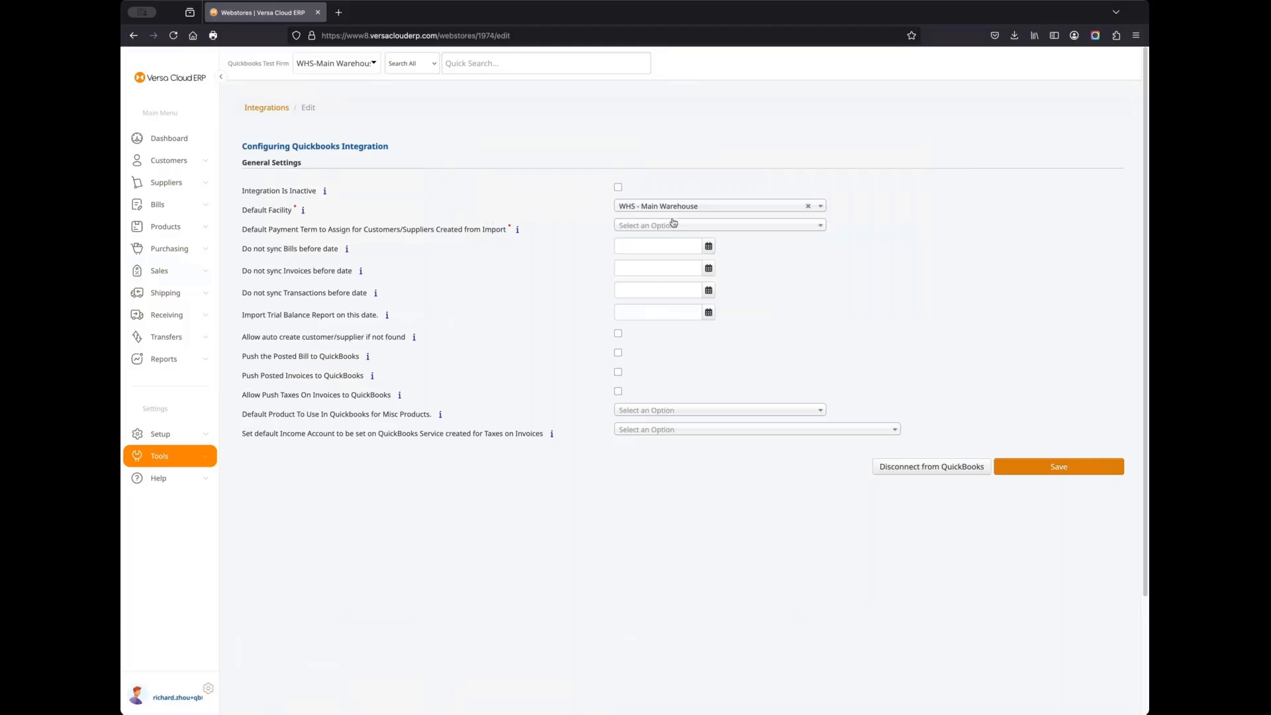
{"action": "left_click", "coordinate": [673, 224]}
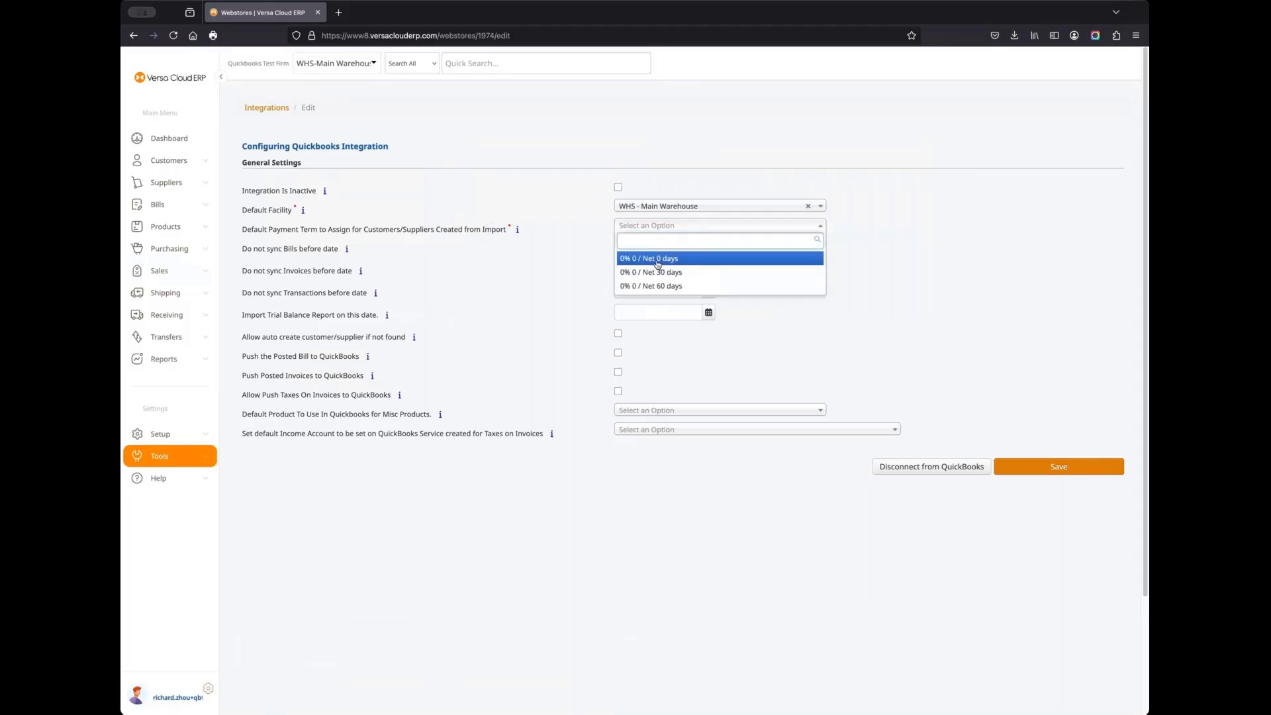
{"action": "left_click", "coordinate": [651, 259]}
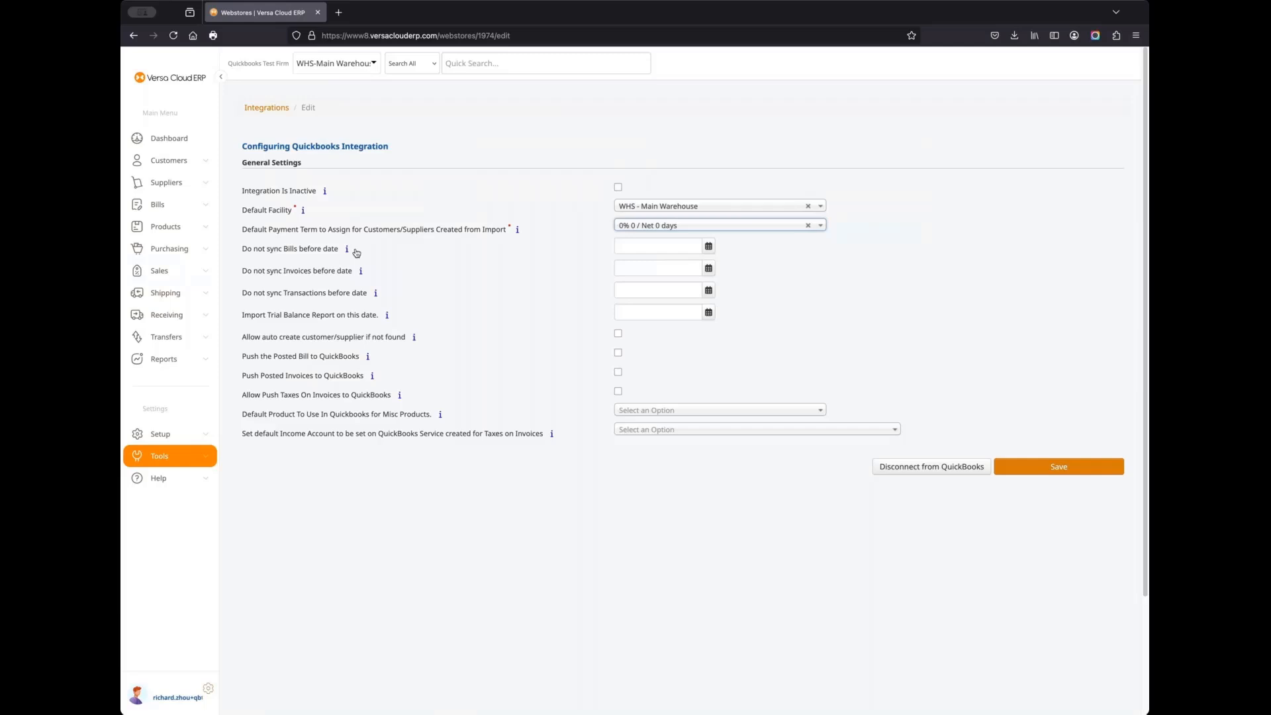
Set the dates before which bills and invoices are not synced to 2025-06-04
{"action": "left_click", "coordinate": [666, 246]}
{"action": "left_click", "coordinate": [562, 257]}
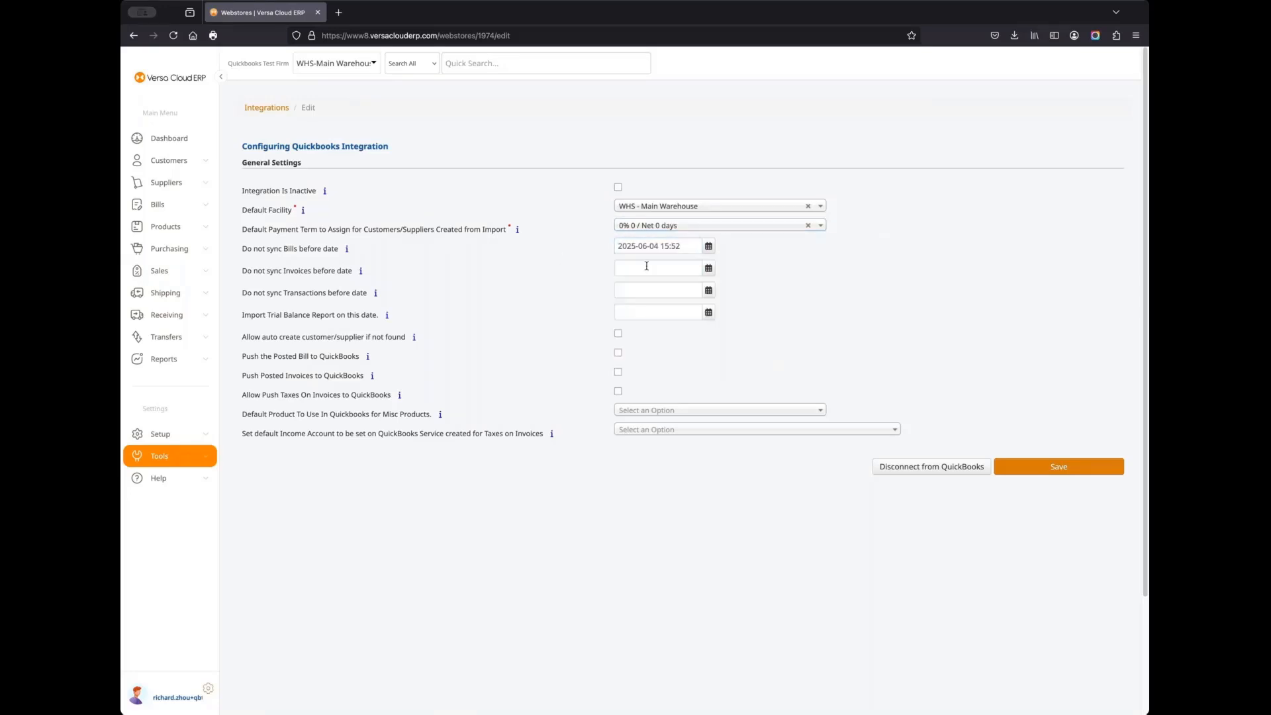
{"action": "left_click", "coordinate": [686, 266]}
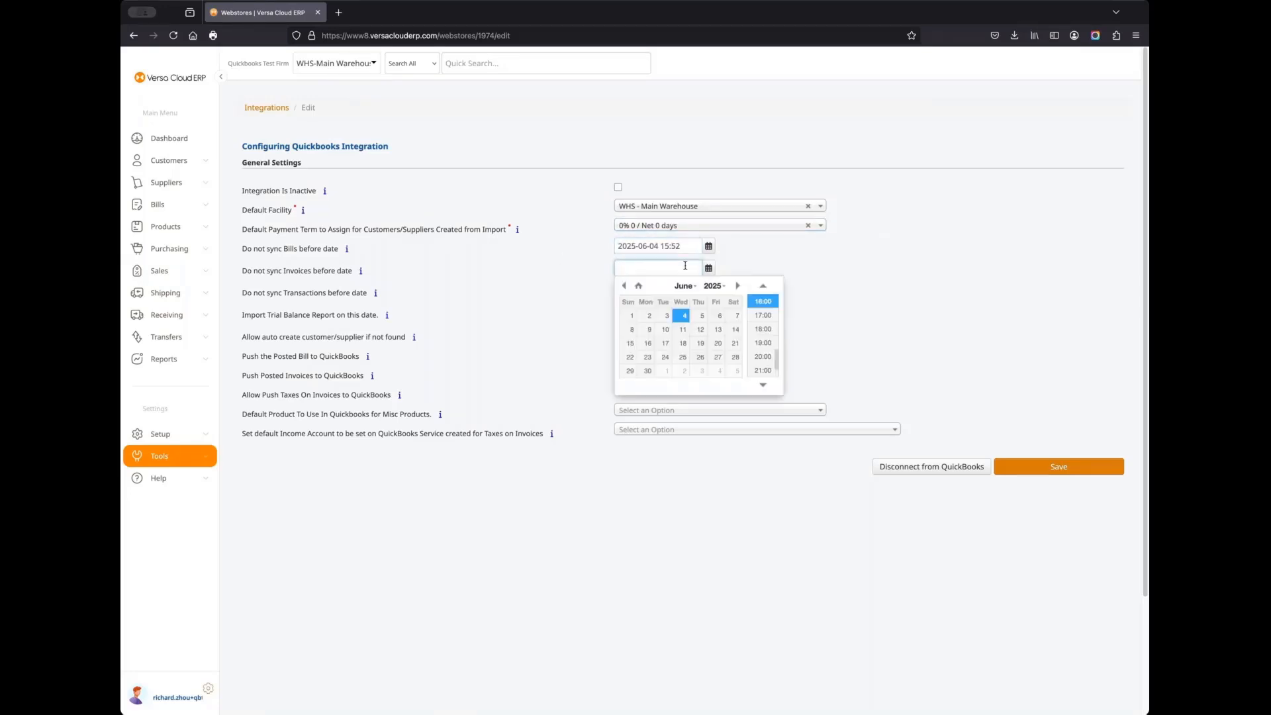
{"action": "left_click", "coordinate": [683, 317]}
{"action": "left_click", "coordinate": [537, 288]}
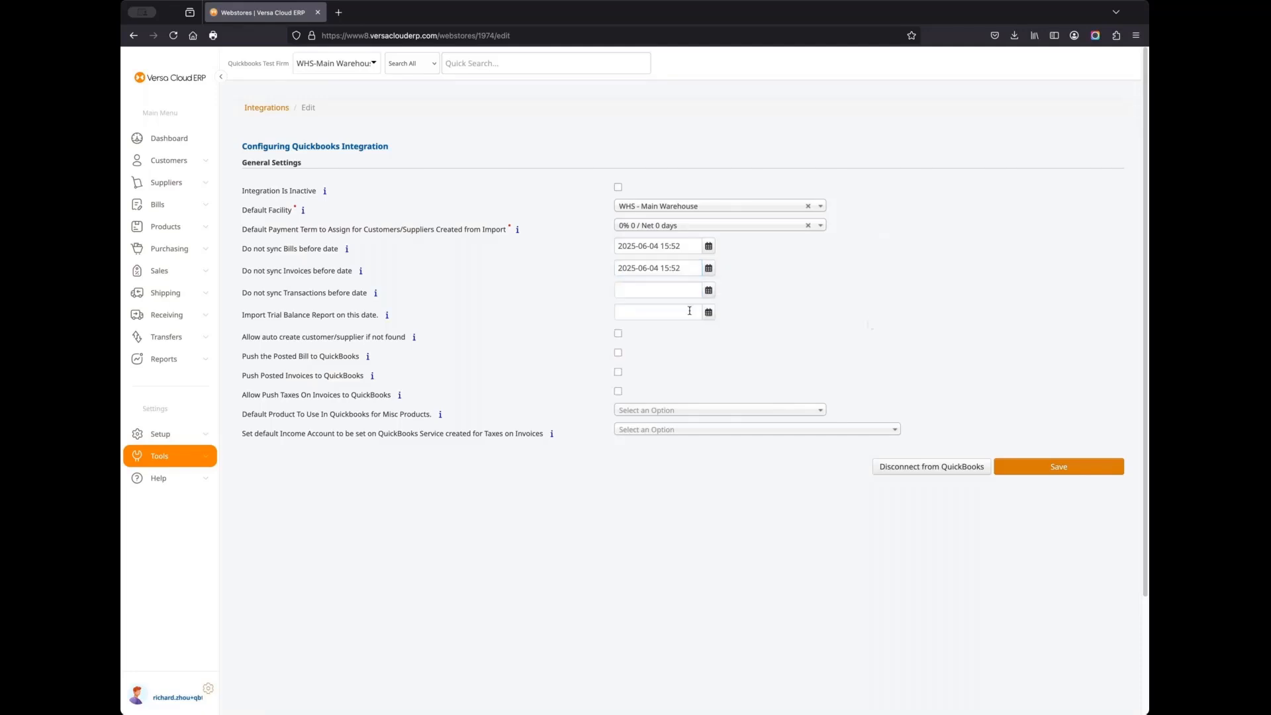
Set the date before which transactions are not synced and the trial balance import date to 2025-06-04
{"action": "left_click", "coordinate": [682, 290]}
{"action": "left_click", "coordinate": [683, 338]}
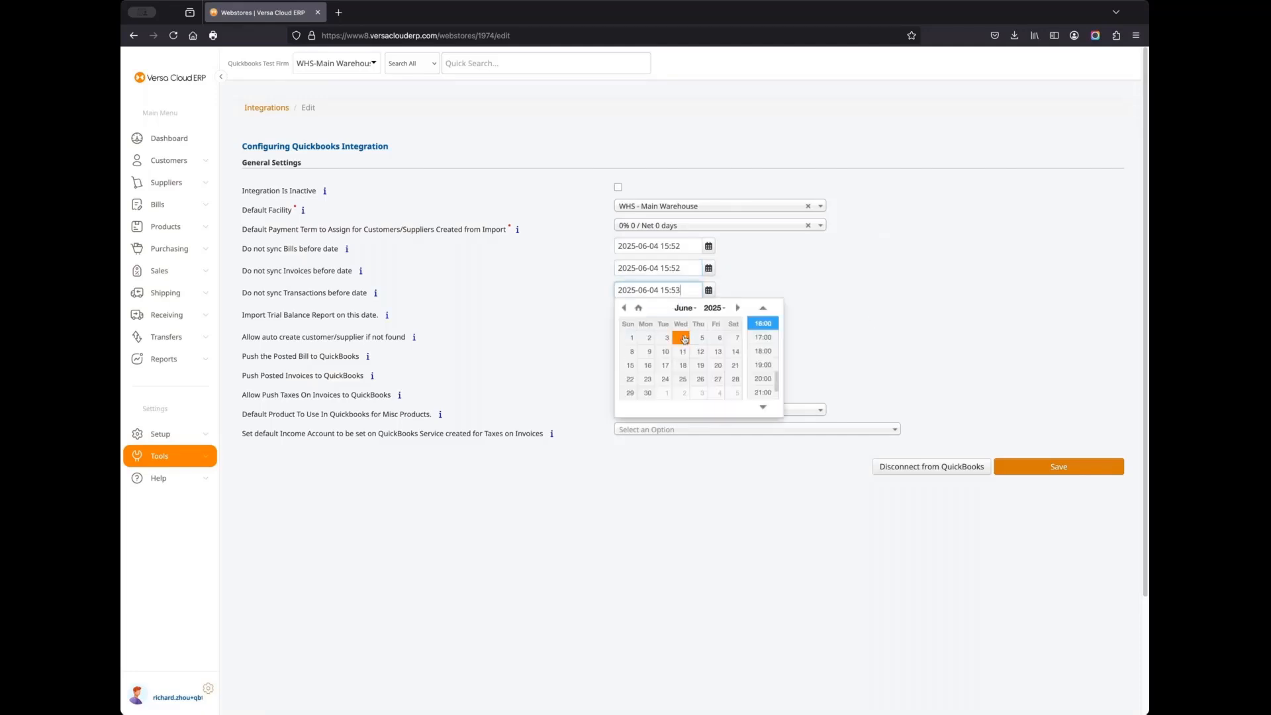
{"action": "left_click", "coordinate": [626, 312]}
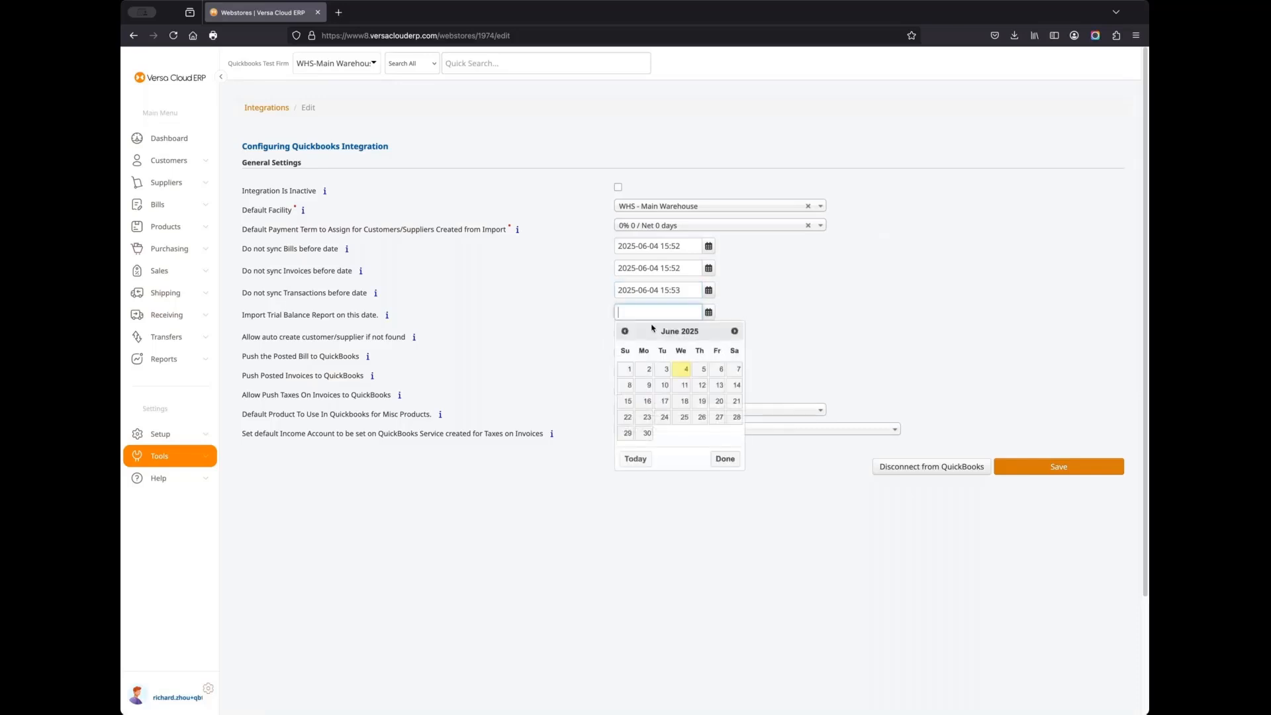
{"action": "left_click", "coordinate": [684, 370]}
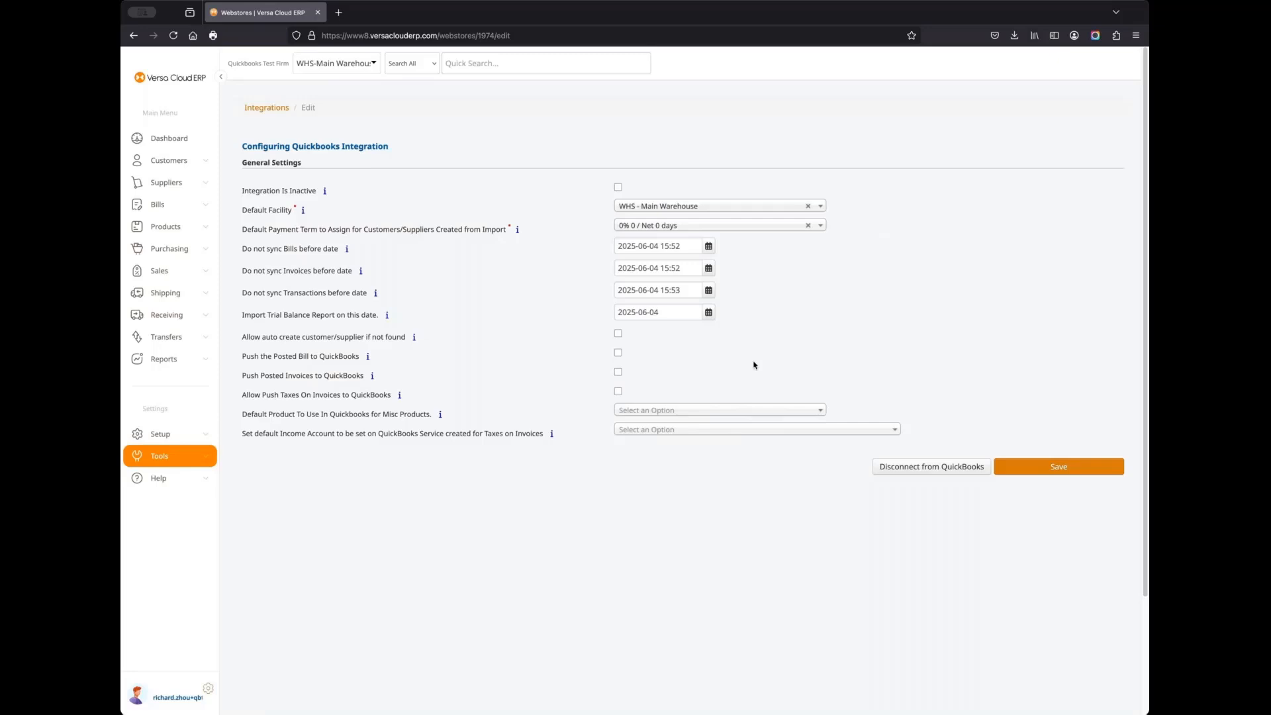
Enable auto-creation of missing customers/suppliers and pushing of posted bills to QuickBooks, and save the integration settings
{"action": "left_click", "coordinate": [618, 335]}
{"action": "left_click", "coordinate": [617, 354]}
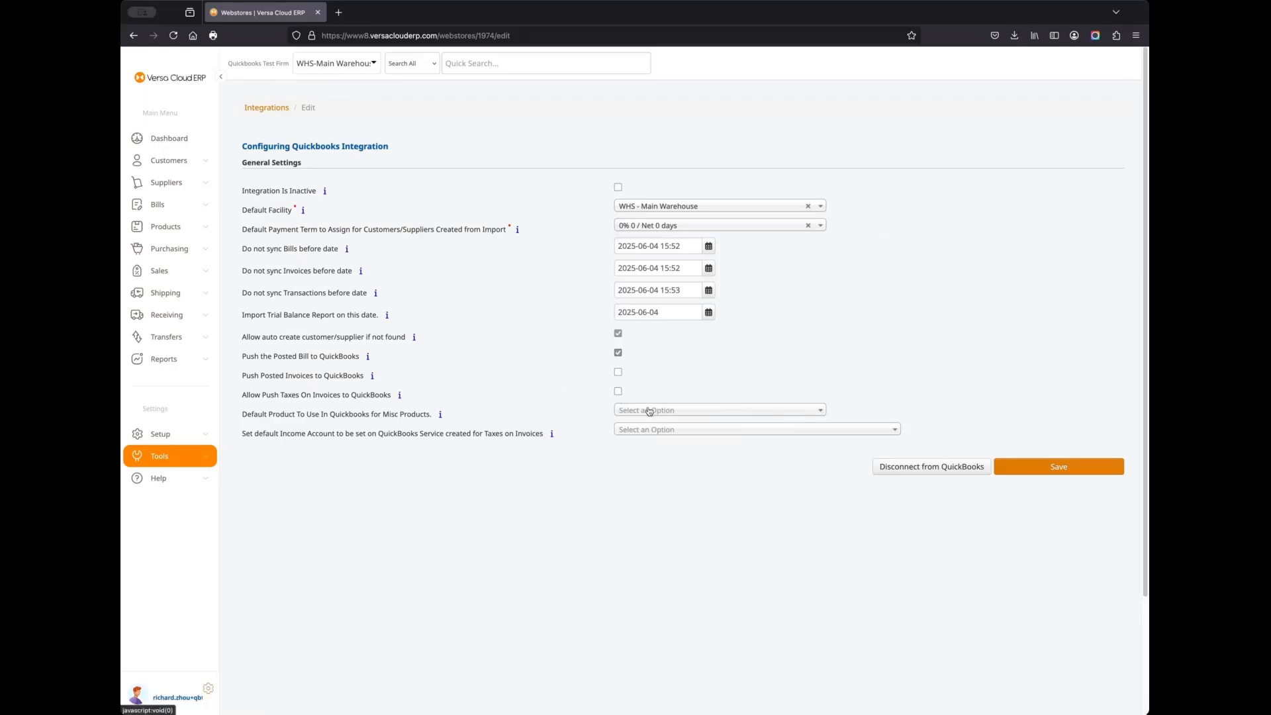
{"action": "left_click", "coordinate": [1069, 474]}
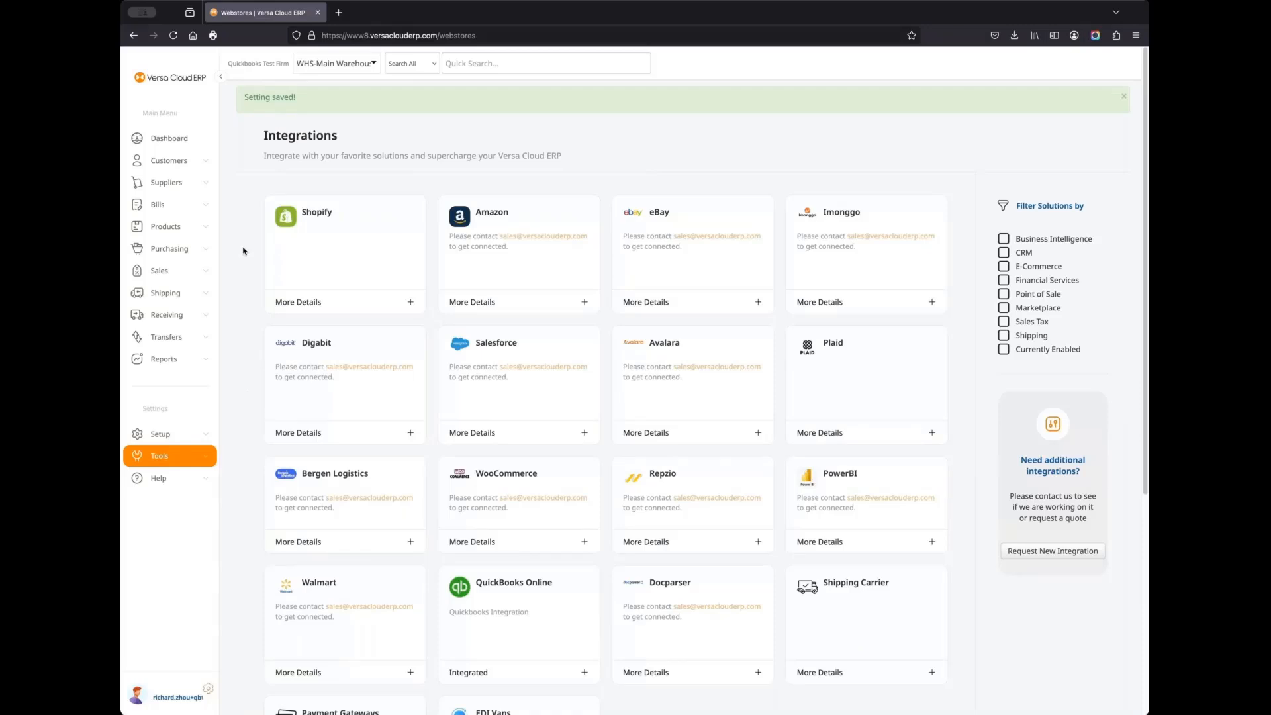
View the listing of all products
{"action": "left_click", "coordinate": [206, 230]}
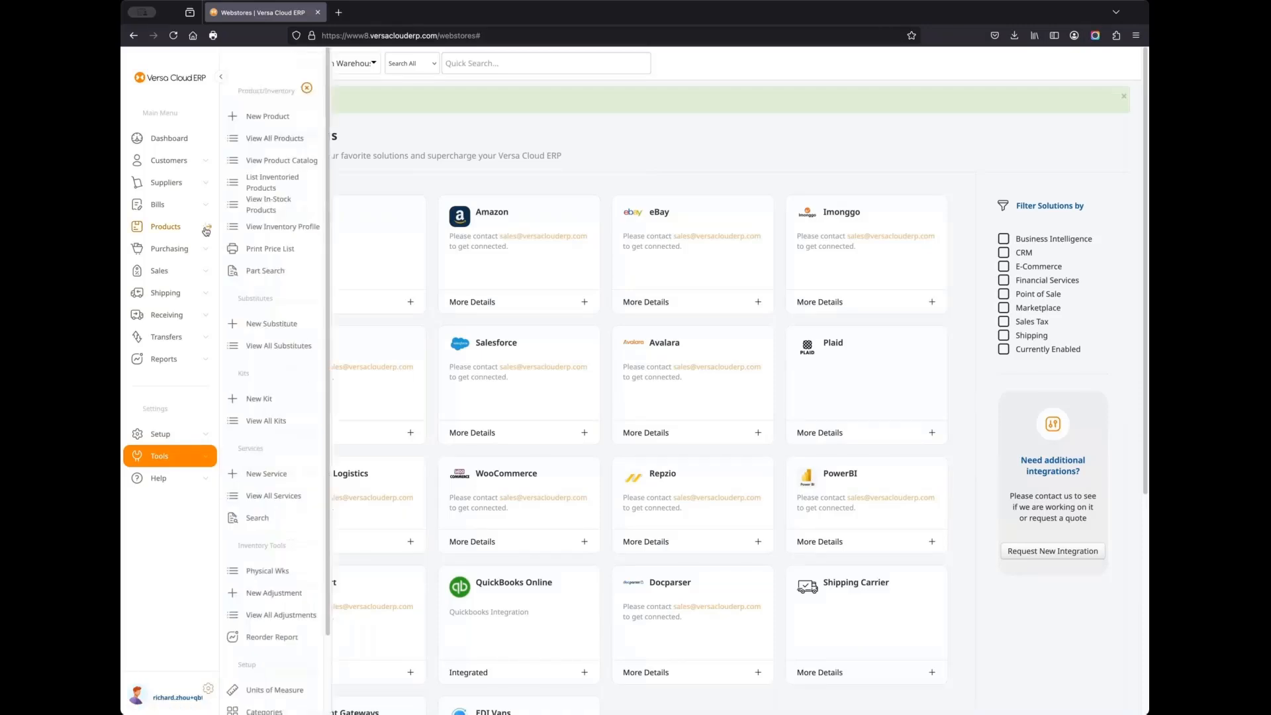
{"action": "left_click", "coordinate": [272, 138]}
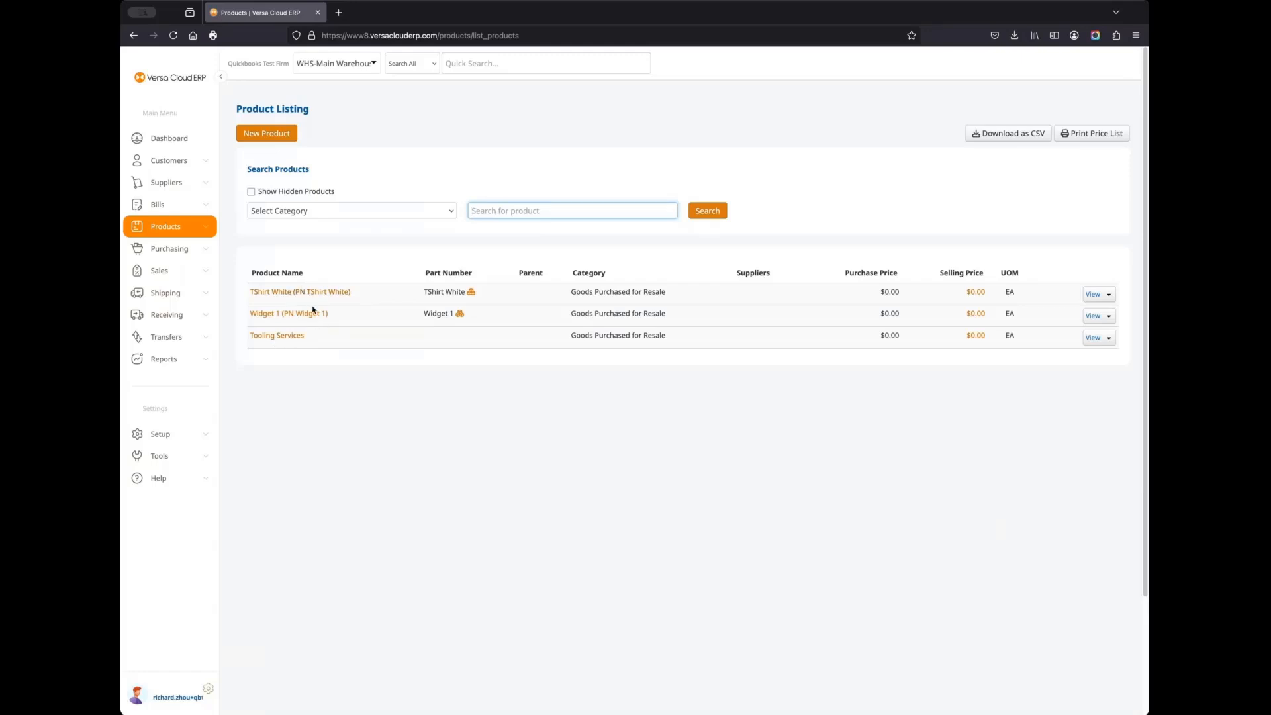
Create a new purchase order for Supplier 1 and assign its order number
{"action": "left_click", "coordinate": [200, 251]}
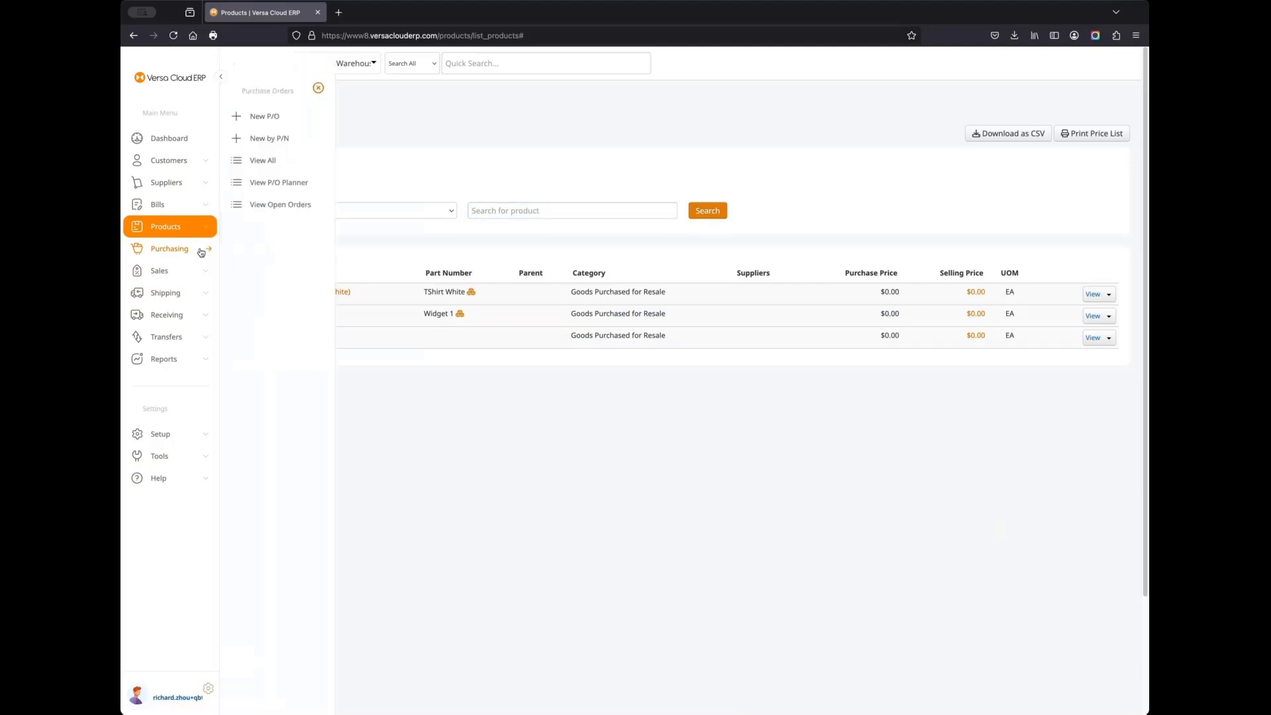
{"action": "left_click", "coordinate": [271, 117]}
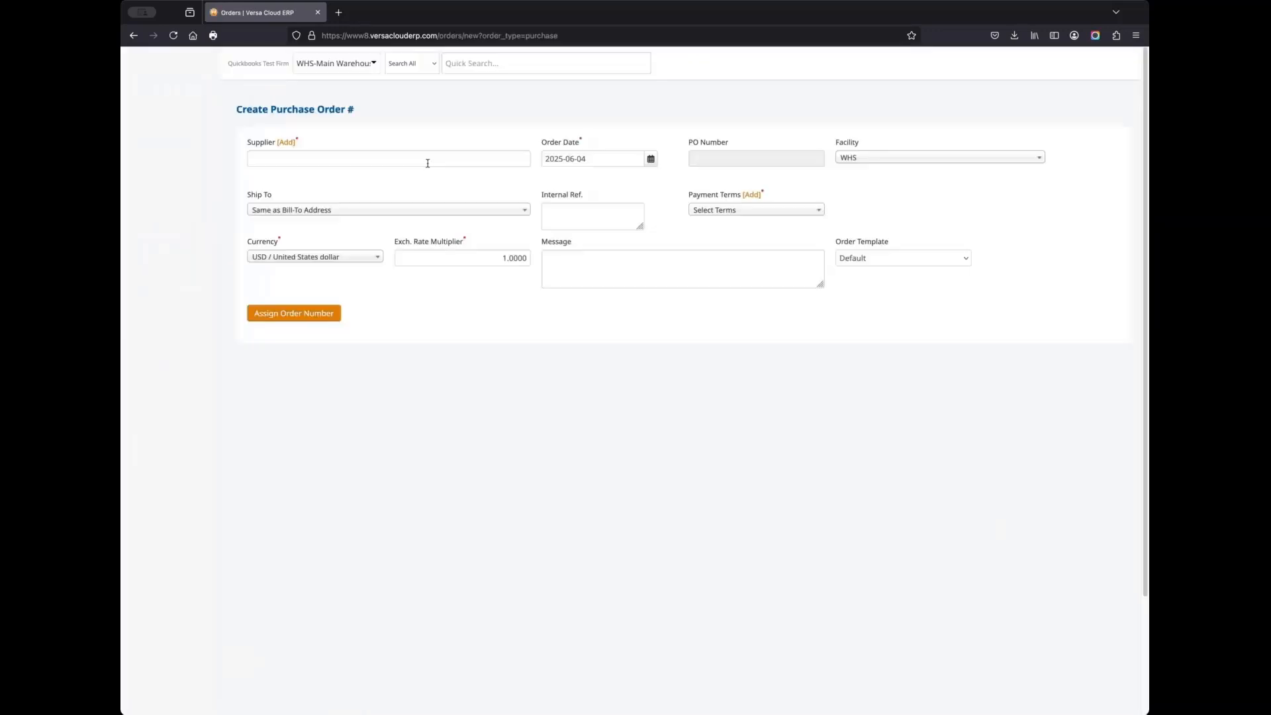
{"action": "left_click", "coordinate": [428, 164]}
{"action": "type", "text": "s"}
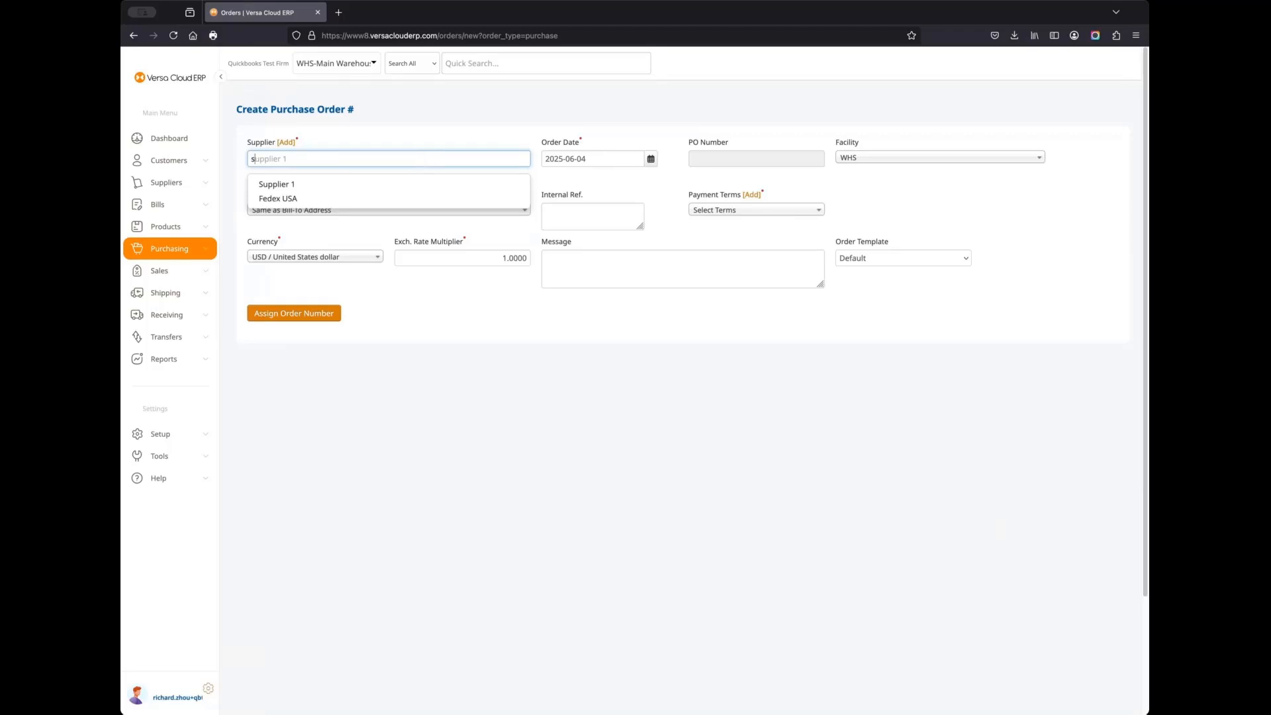
{"action": "type", "text": "m"}
{"action": "key", "text": "ctrl+a"}
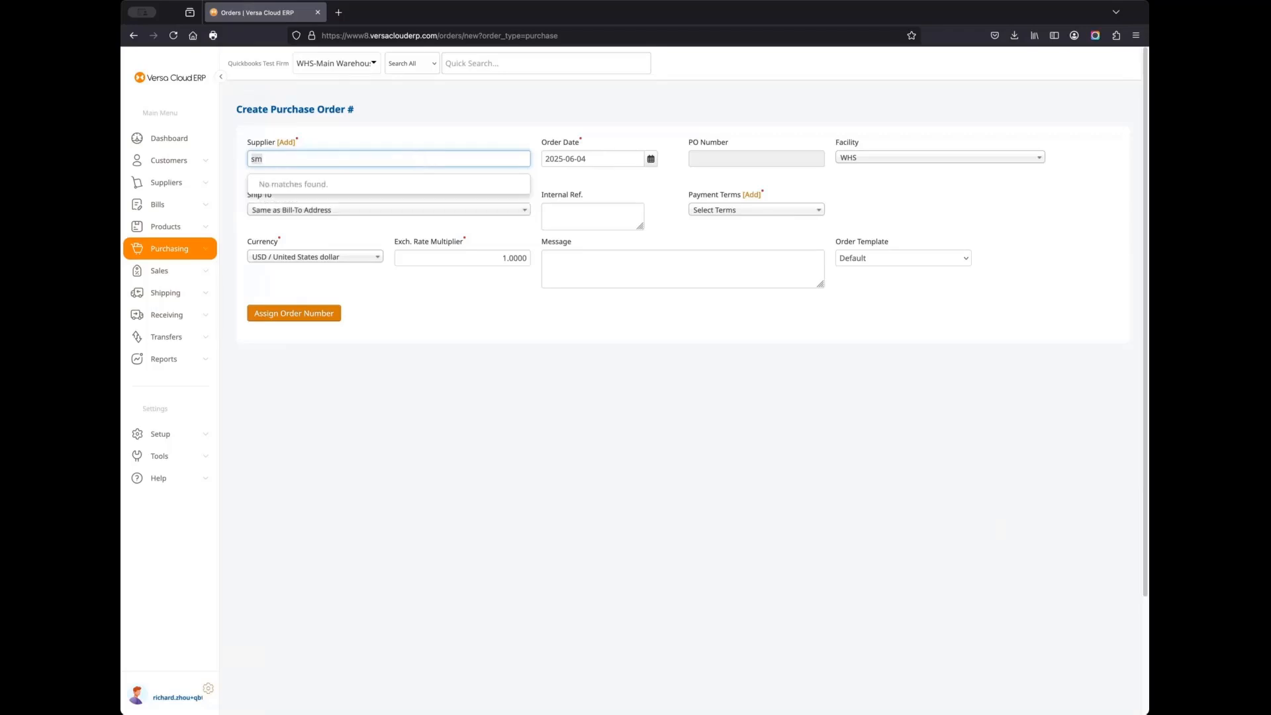
{"action": "key", "text": "BackSpace"}
{"action": "left_click", "coordinate": [366, 183]}
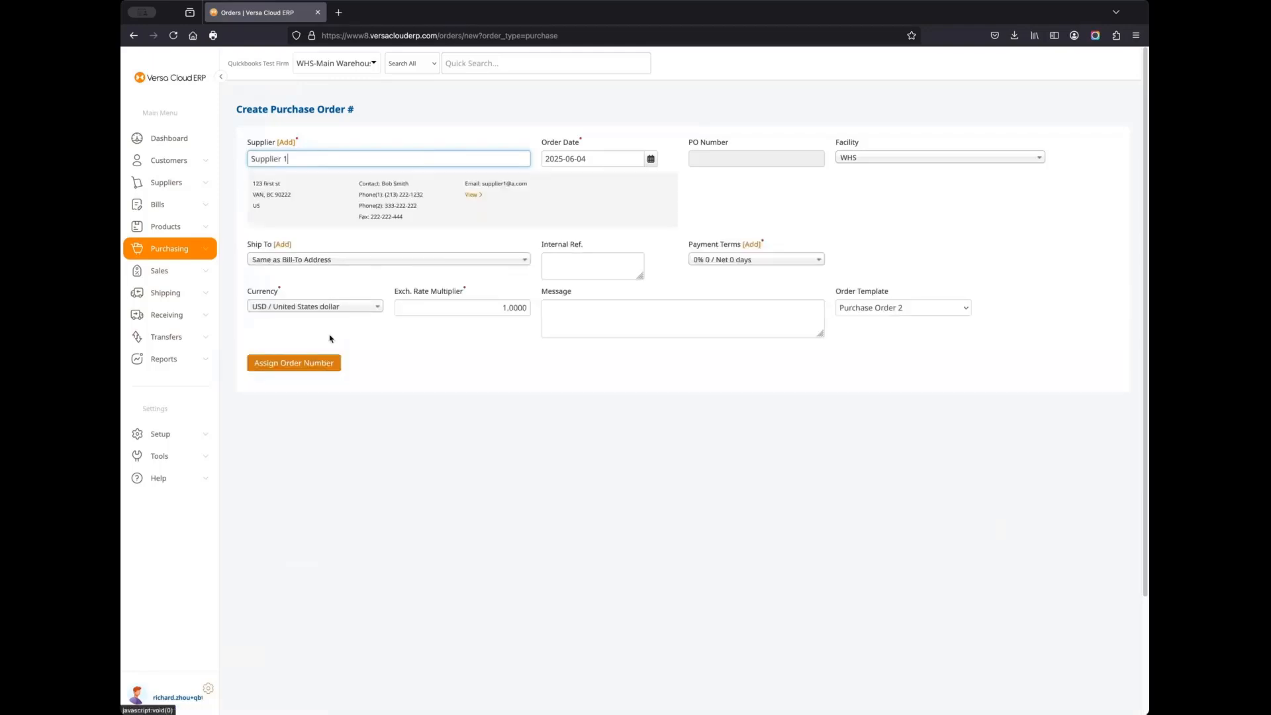
{"action": "left_click", "coordinate": [329, 363]}
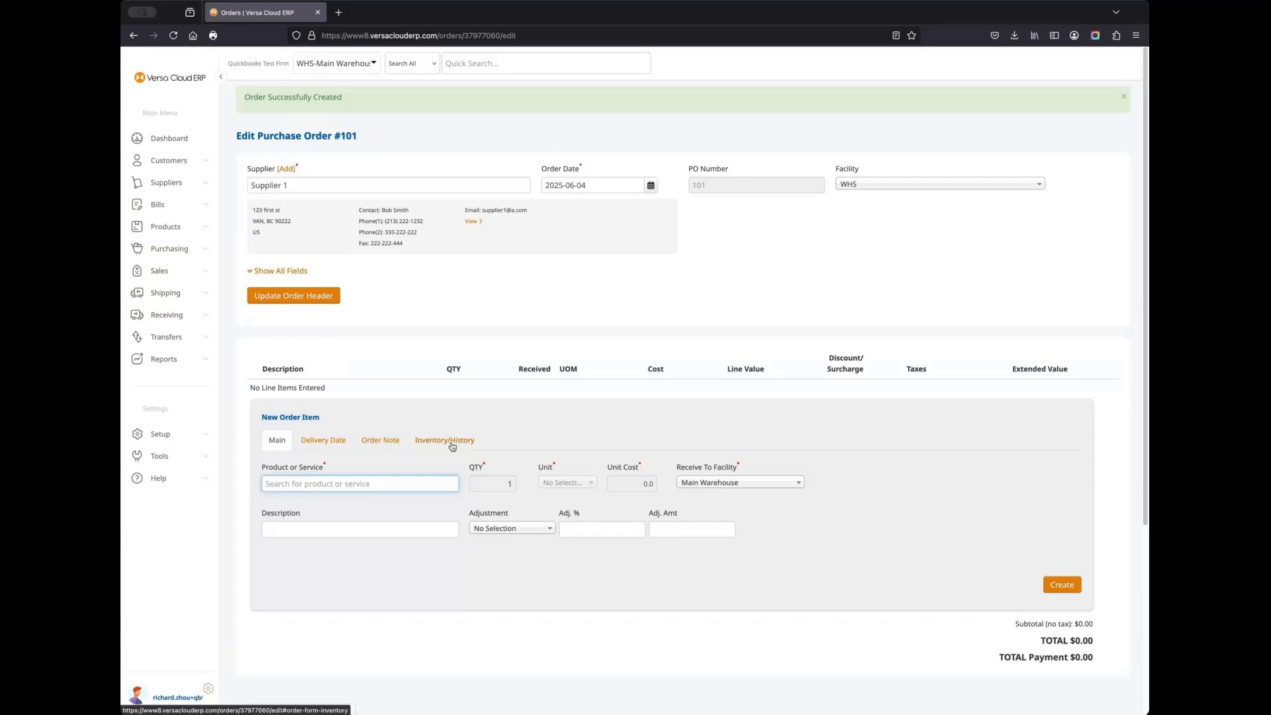
Choose TShirt White as the product for the new order item
{"action": "type", "text": "th"}
{"action": "key", "text": "BackSpace"}
{"action": "key", "text": "BackSpace"}
{"action": "type", "text": "Ths"}
{"action": "key", "text": "BackSpace"}
{"action": "key", "text": "BackSpace"}
{"action": "key", "text": "BackSpace"}
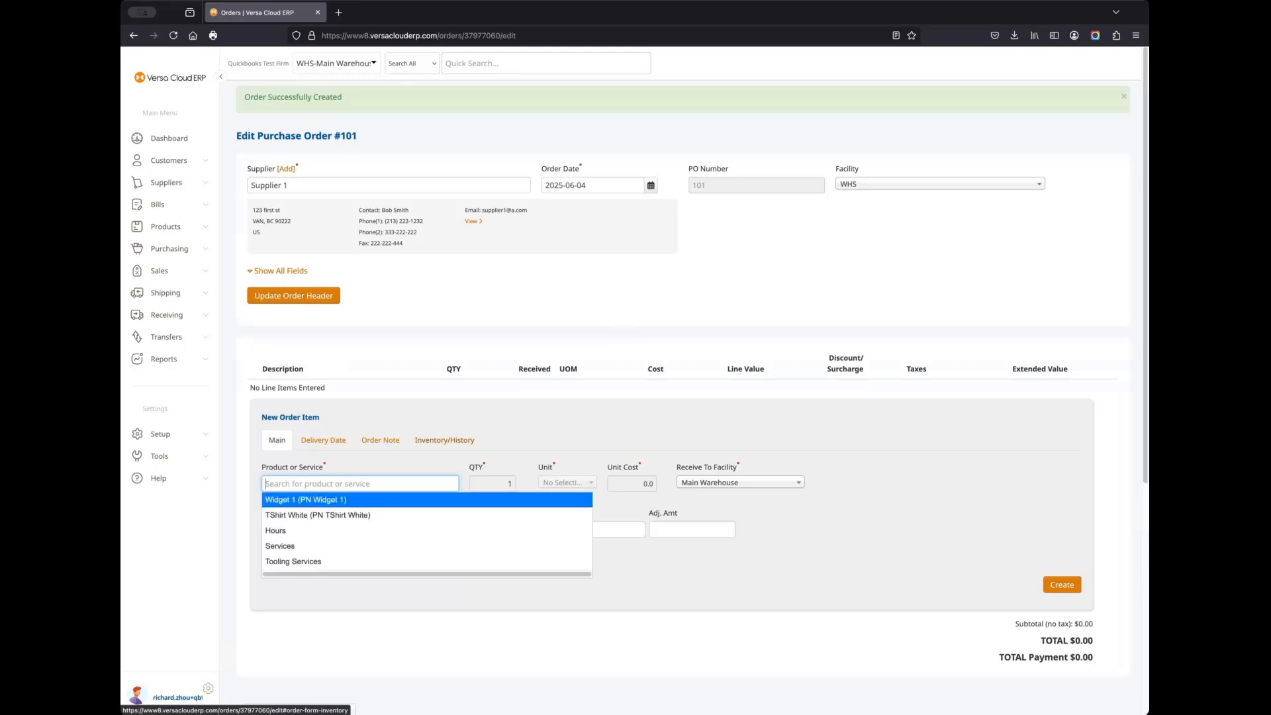
{"action": "left_click", "coordinate": [377, 515]}
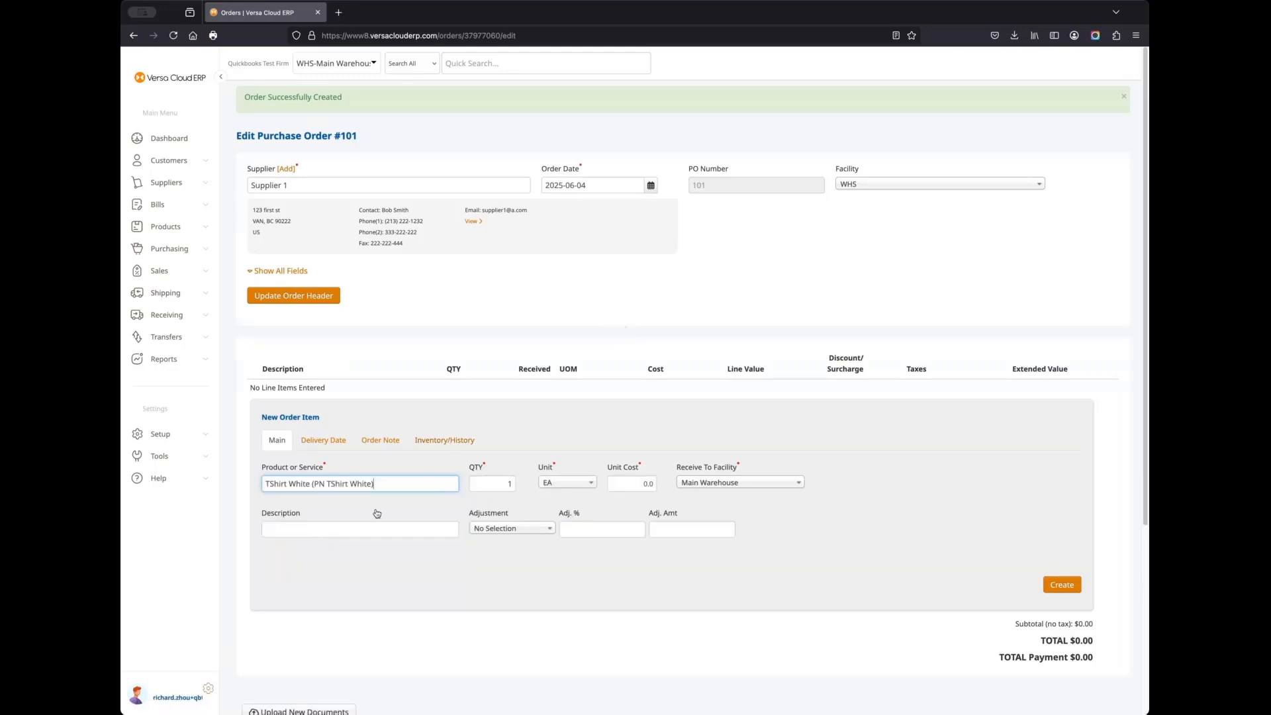
Set the TShirt White item's quantity to 100 and unit cost to 10, and add it to the purchase order
{"action": "left_click", "coordinate": [507, 483]}
{"action": "type", "text": "100"}
{"action": "key", "text": "Tab"}
{"action": "key", "text": "Tab"}
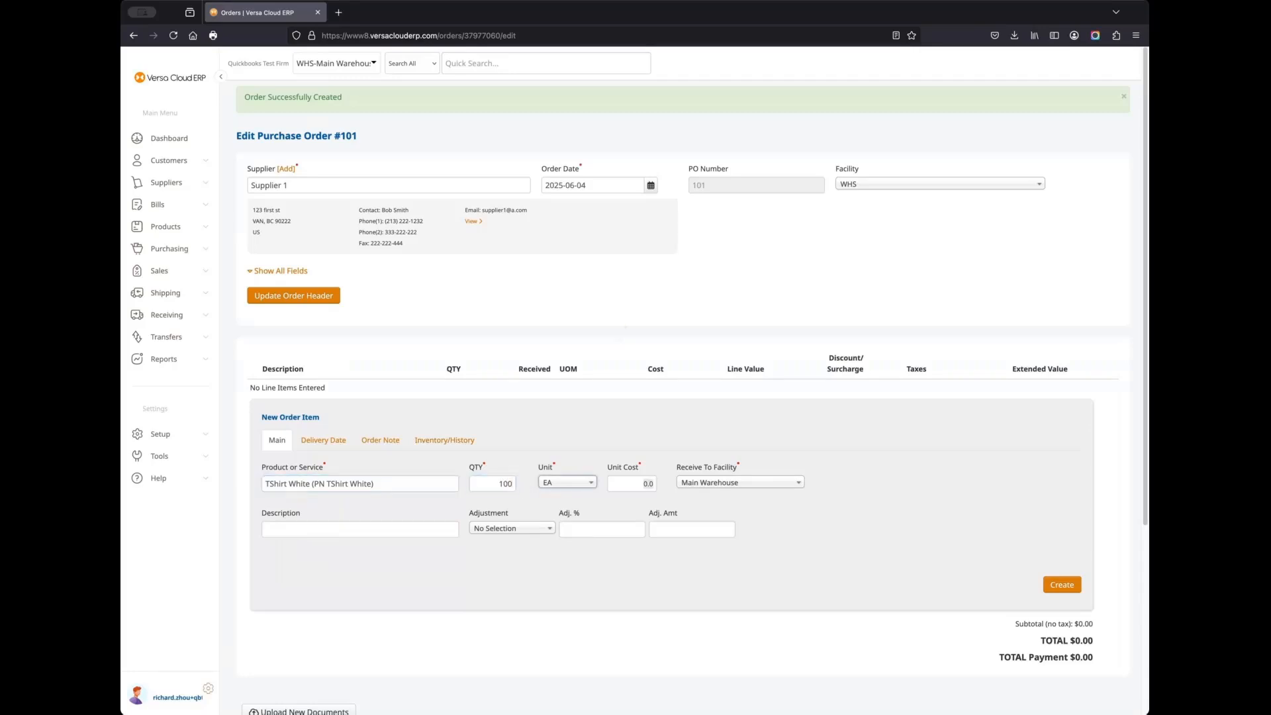
{"action": "type", "text": "10"}
{"action": "left_click", "coordinate": [1116, 561]}
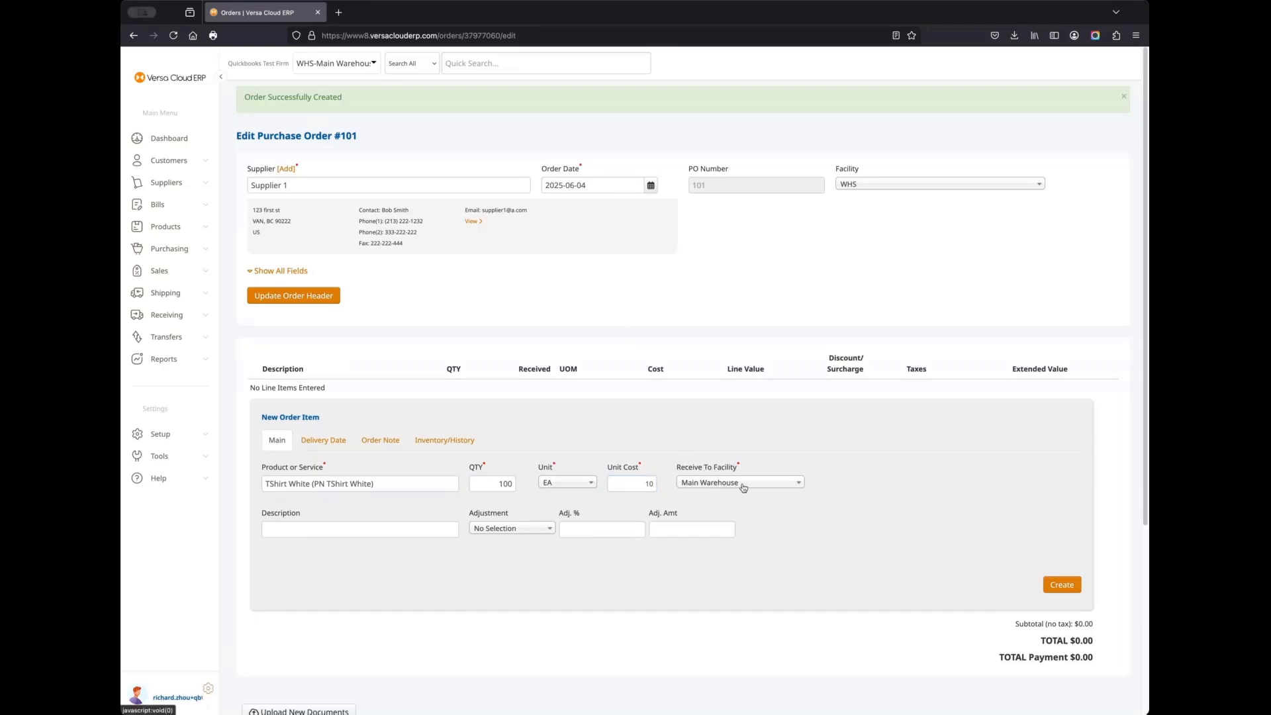
{"action": "left_click", "coordinate": [1062, 586]}
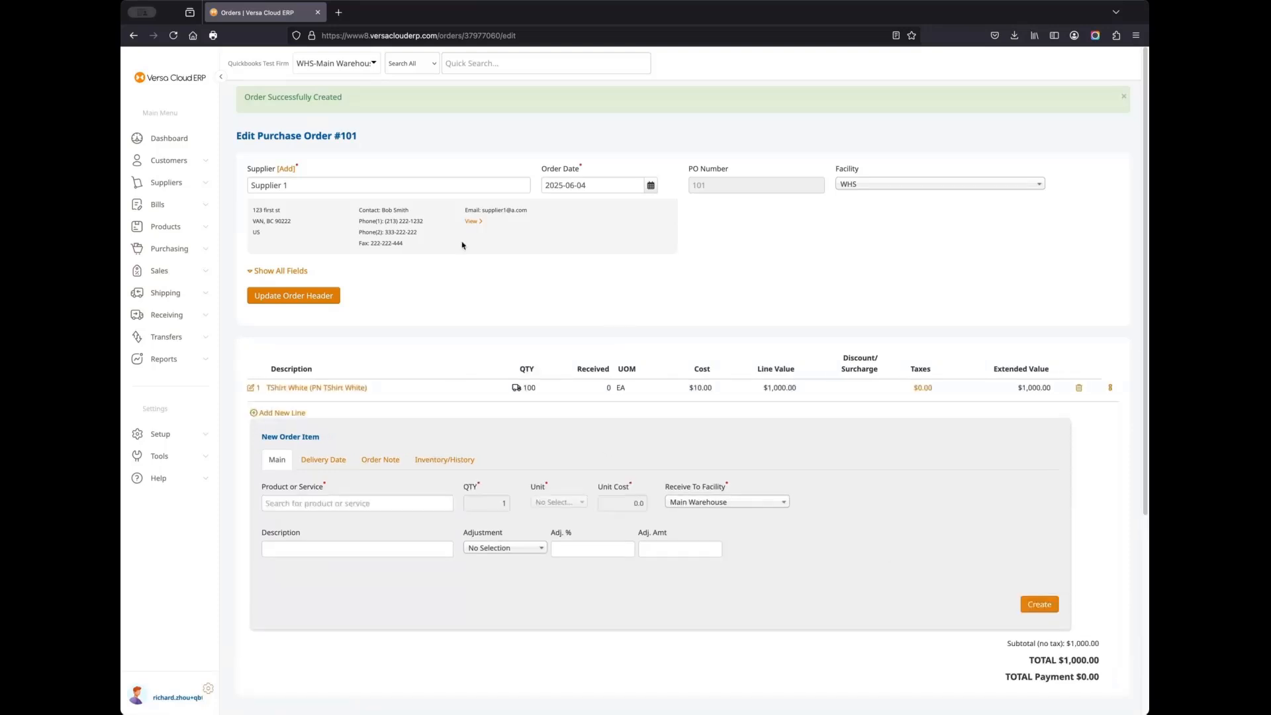
Receive all open purchase order items from Supplier 1 into the WHS facility and post the receipt
{"action": "scroll", "coordinate": [602, 450], "scroll_direction": "down", "scroll_amount": 3}
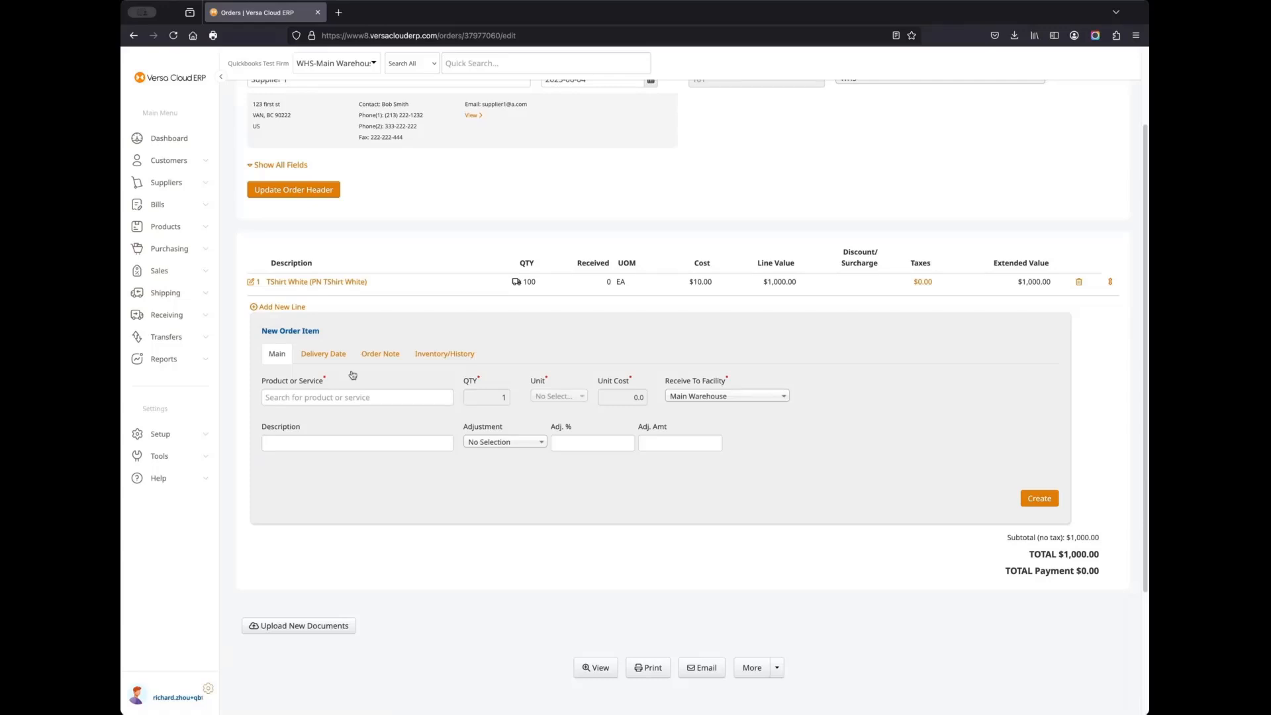
{"action": "left_click", "coordinate": [184, 321]}
{"action": "left_click", "coordinate": [286, 123]}
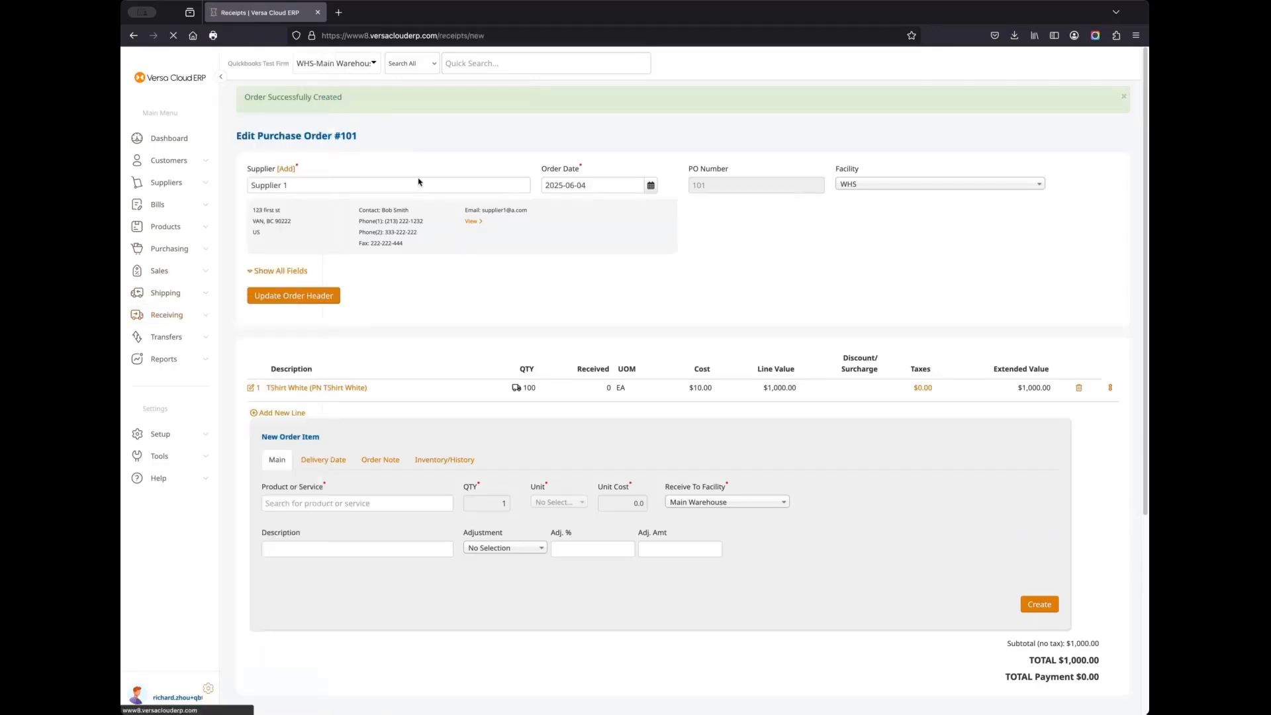
{"action": "left_click", "coordinate": [401, 157]}
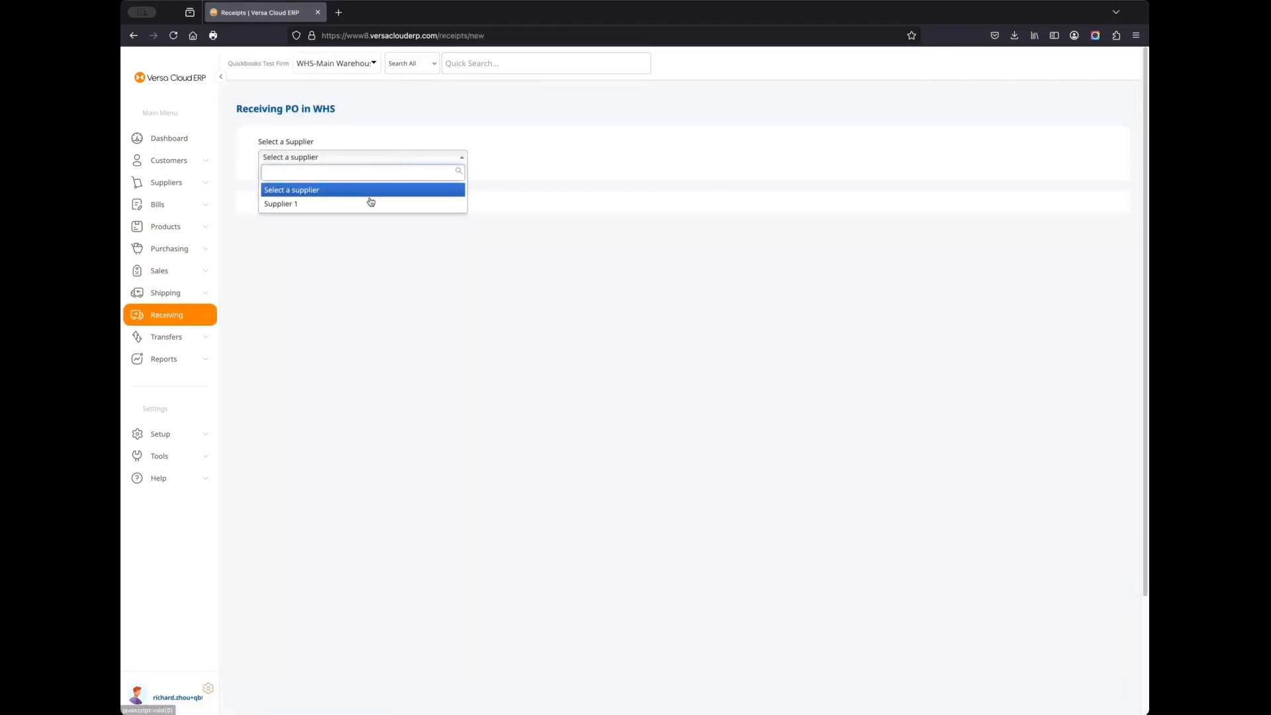
{"action": "left_click", "coordinate": [371, 204]}
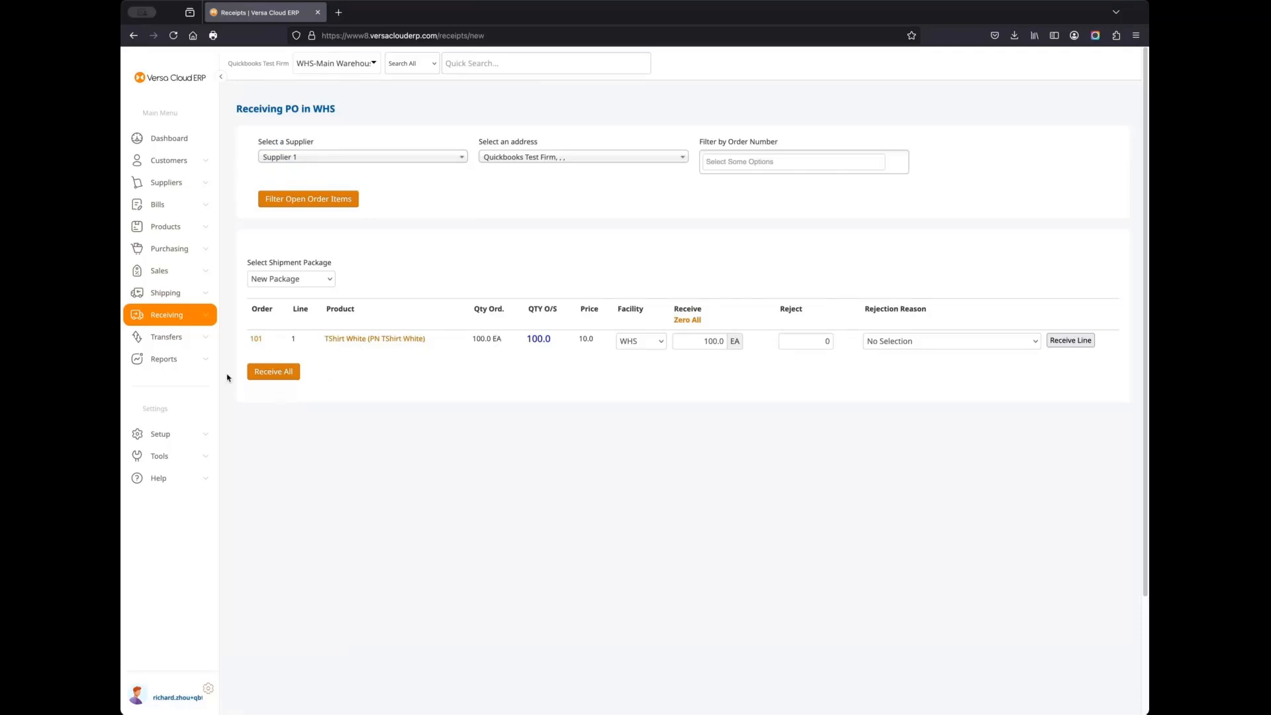
{"action": "left_click", "coordinate": [271, 369]}
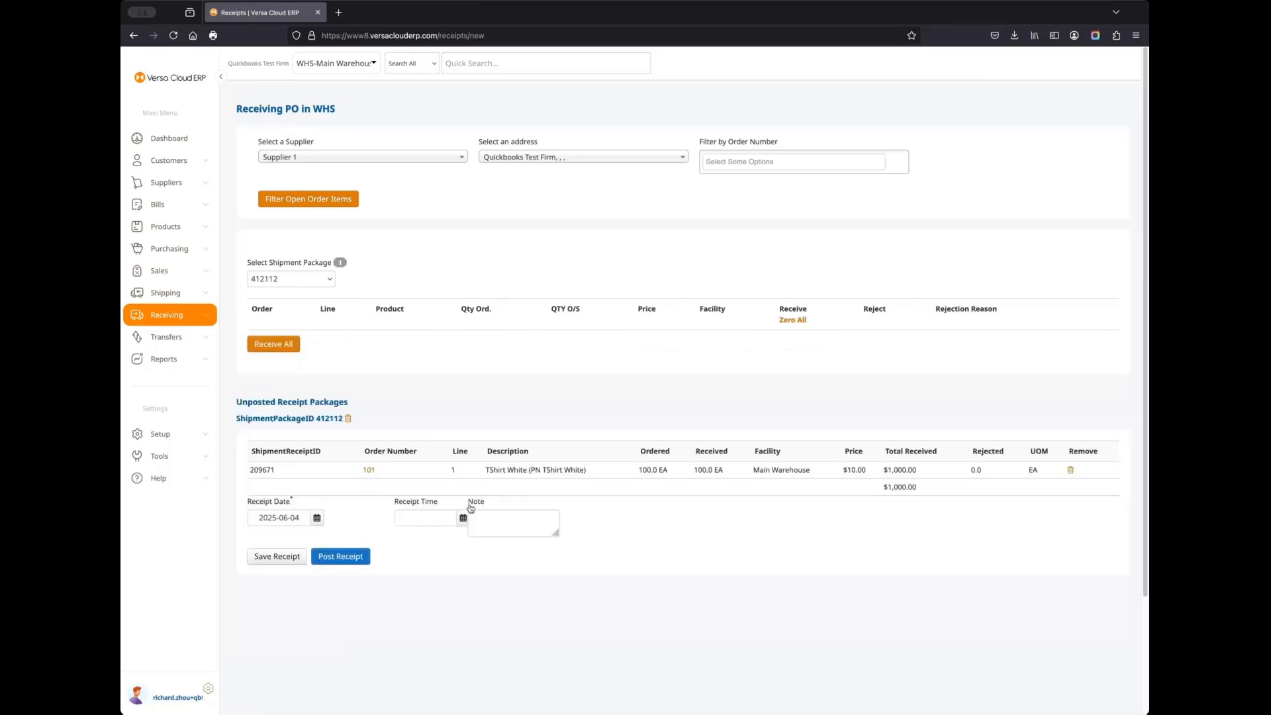
{"action": "left_click", "coordinate": [356, 557]}
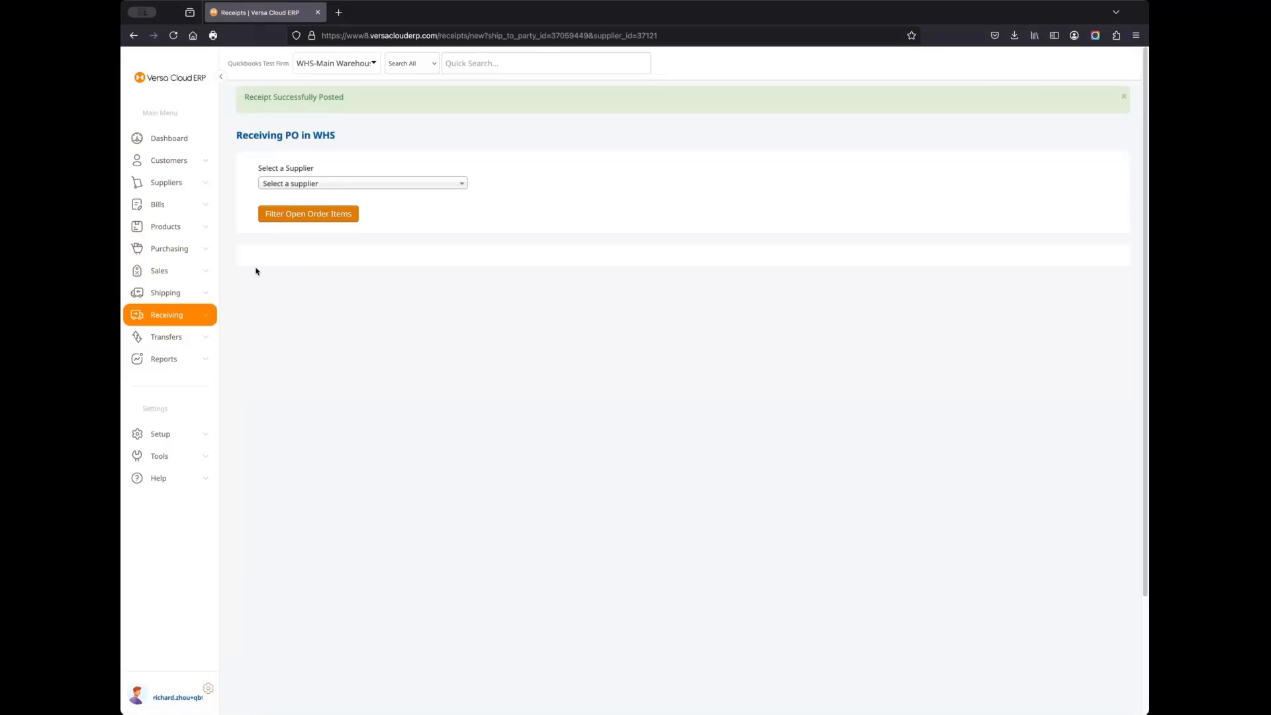
View the listing of in-stock products to check TShirt White's inventory
{"action": "left_click", "coordinate": [191, 225]}
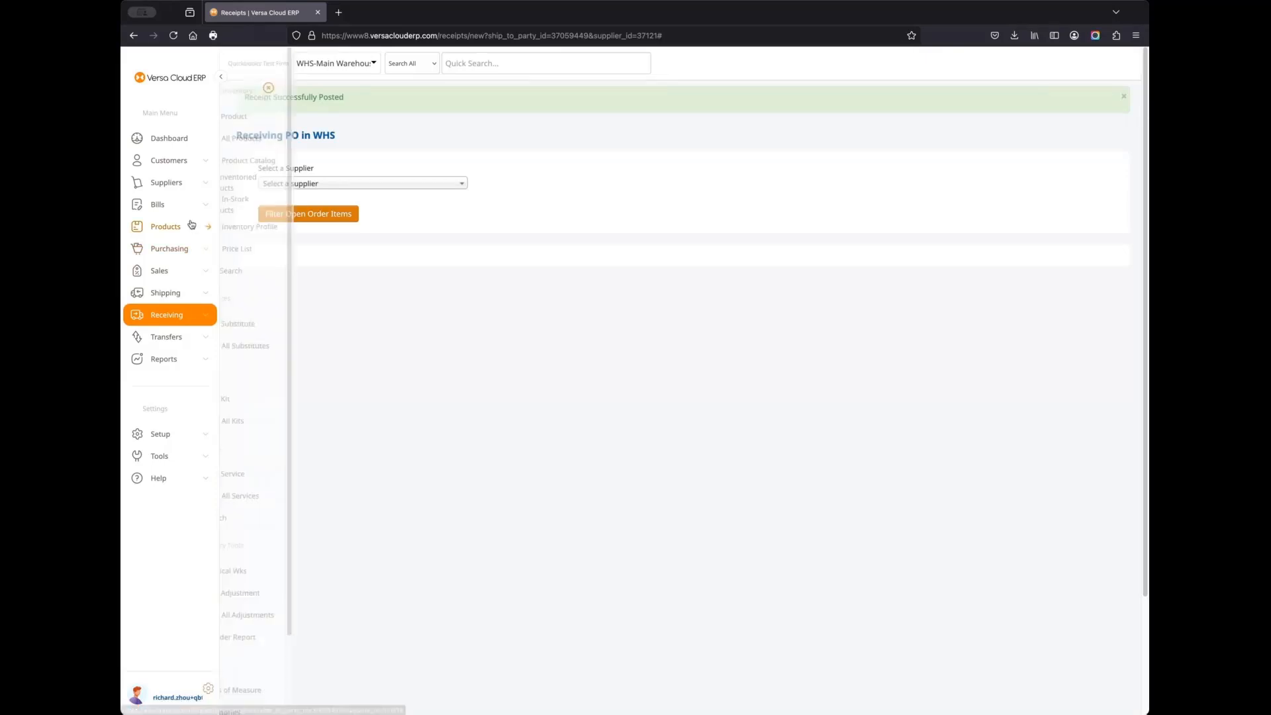
{"action": "left_click", "coordinate": [257, 206]}
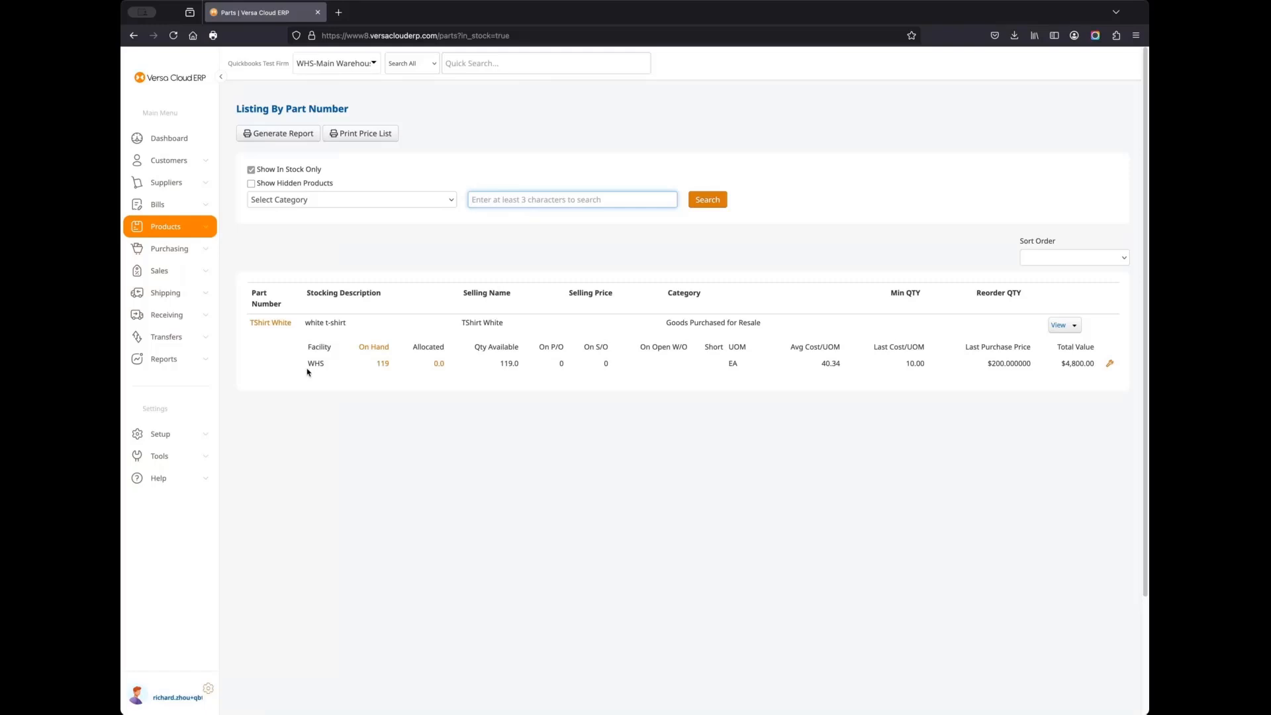
Open a blank new sales order
{"action": "left_click", "coordinate": [193, 274]}
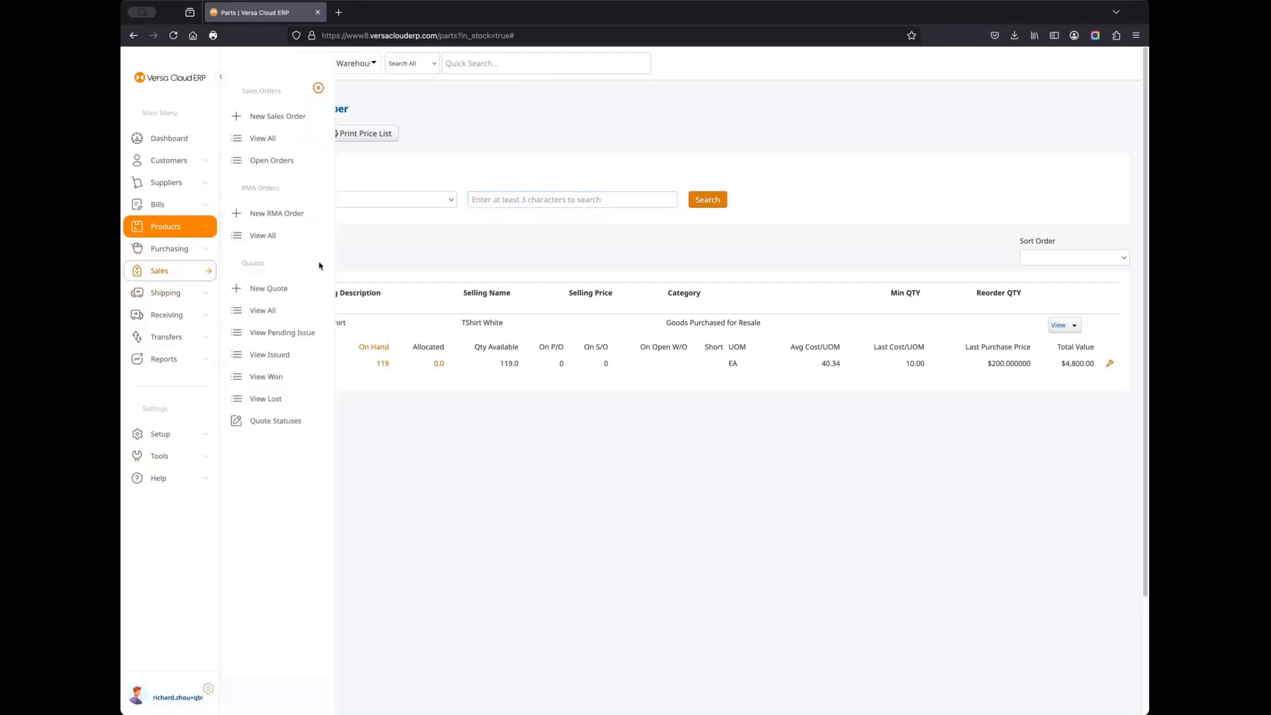
{"action": "left_click", "coordinate": [297, 119]}
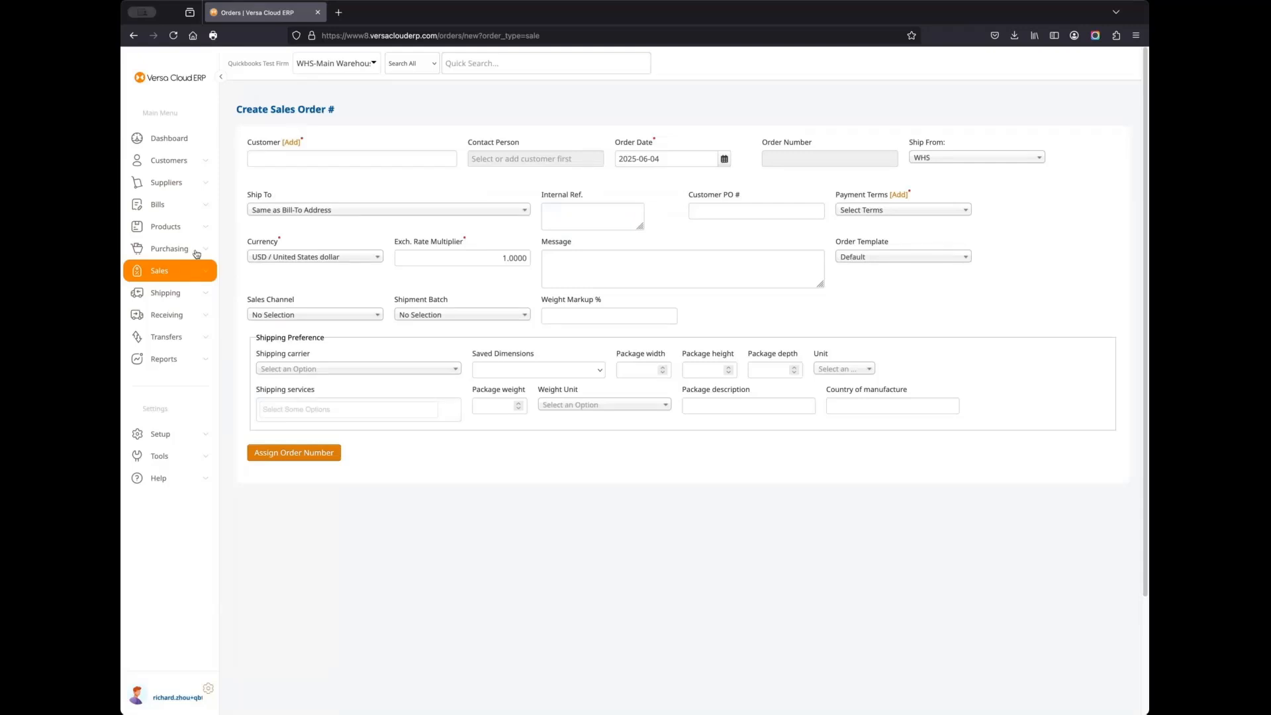
Look over the available e-commerce and other integrations in a separate browser tab, and return to the sales order
{"action": "left_click", "coordinate": [198, 456]}
{"action": "middle_click", "coordinate": [250, 200]}
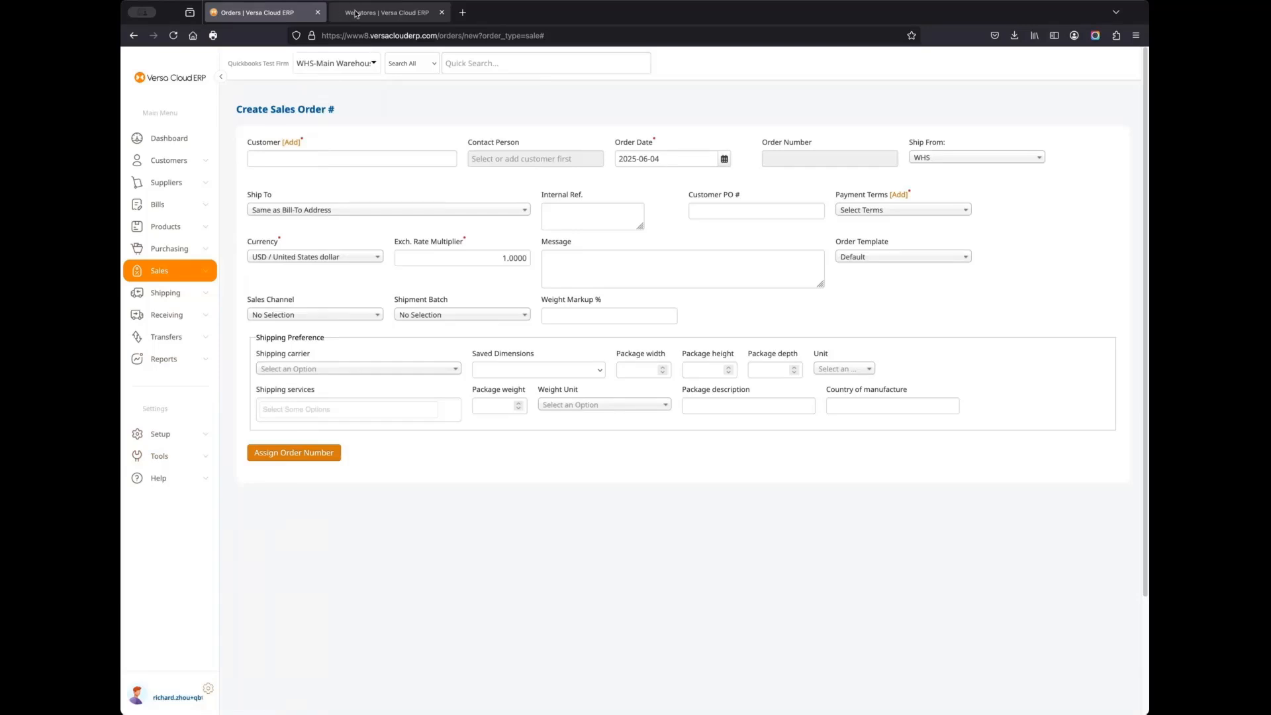
{"action": "left_click", "coordinate": [355, 12]}
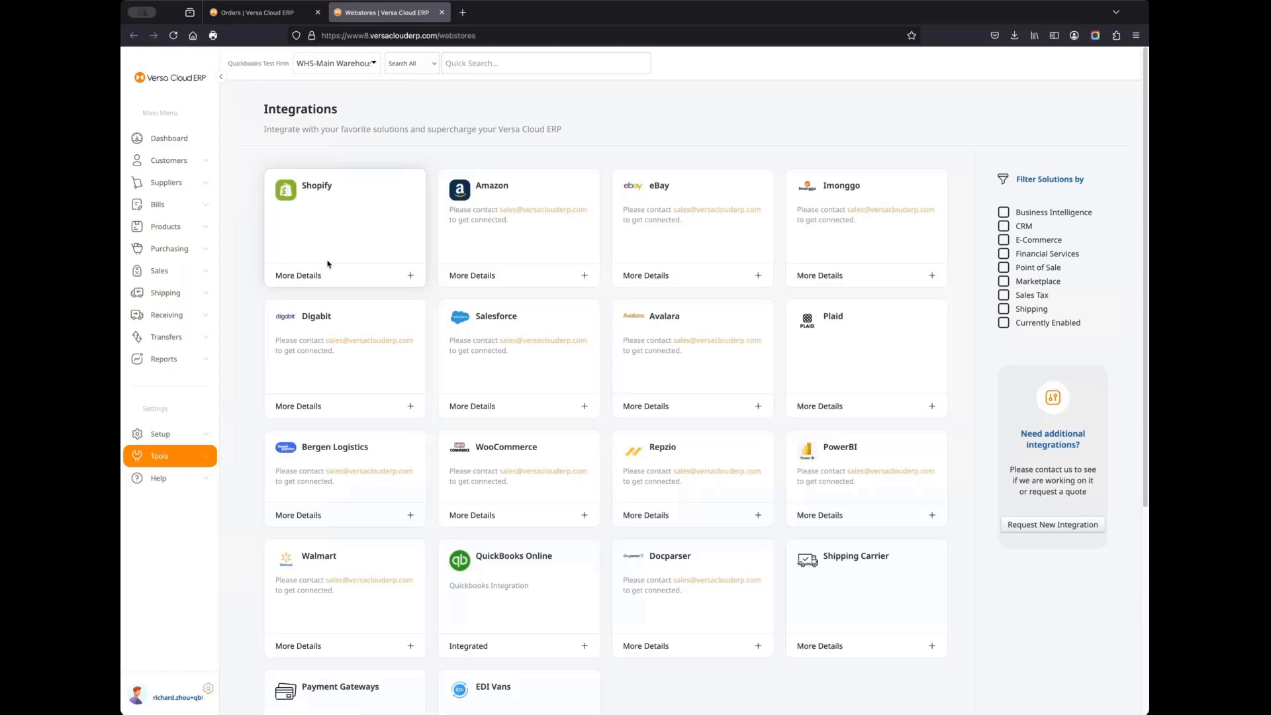
{"action": "left_click", "coordinate": [271, 18]}
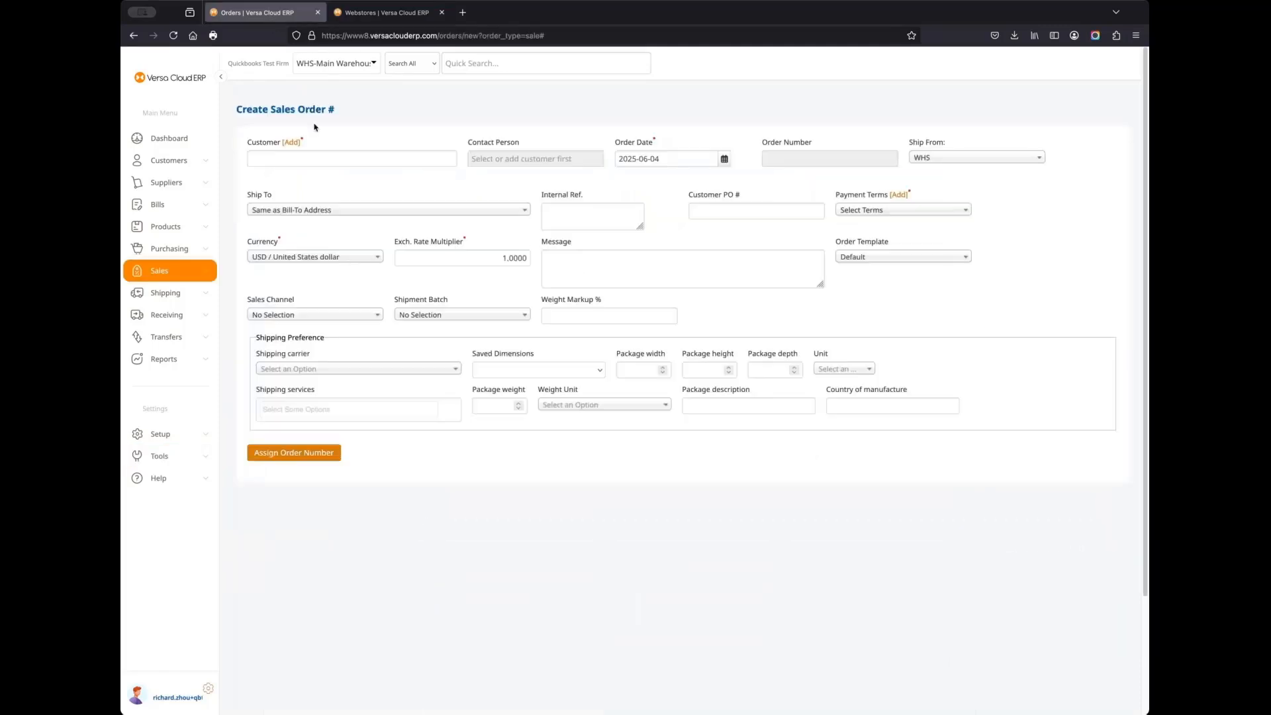
Choose little pizza (portland, OR) as the sales order's customer and assign the order number
{"action": "left_click", "coordinate": [320, 165]}
{"action": "type", "text": "a"}
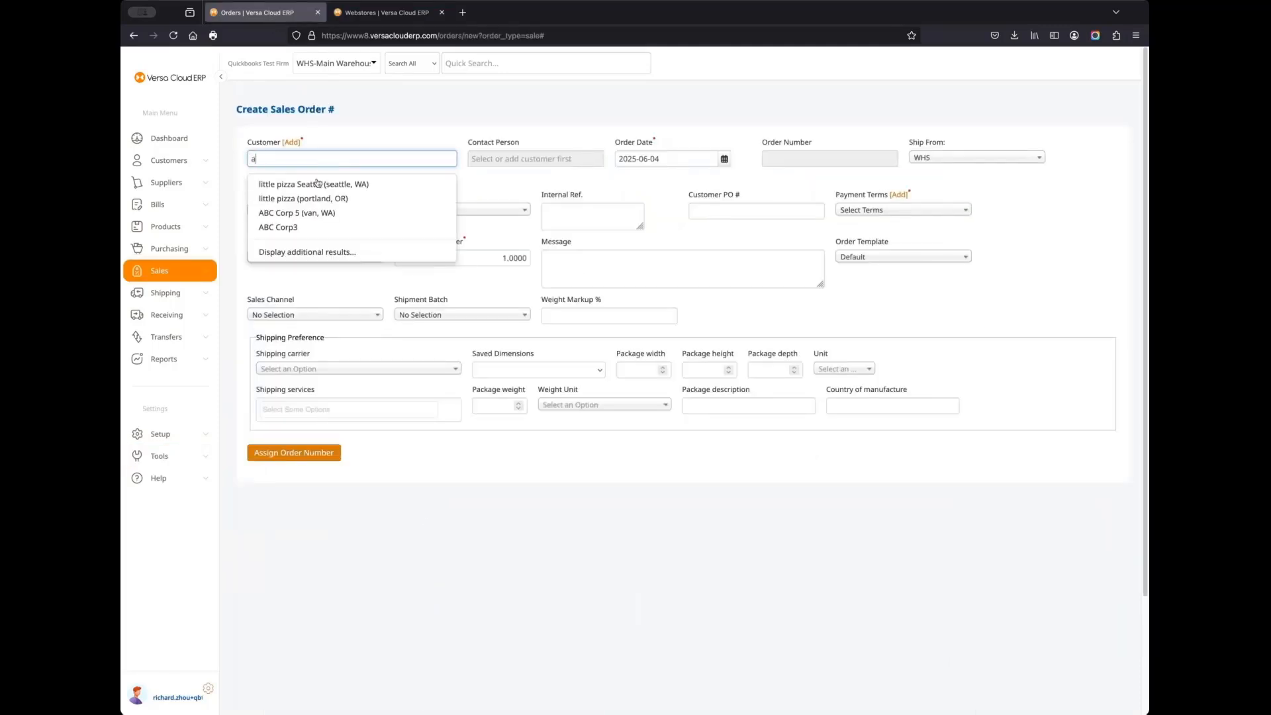
{"action": "left_click", "coordinate": [320, 199]}
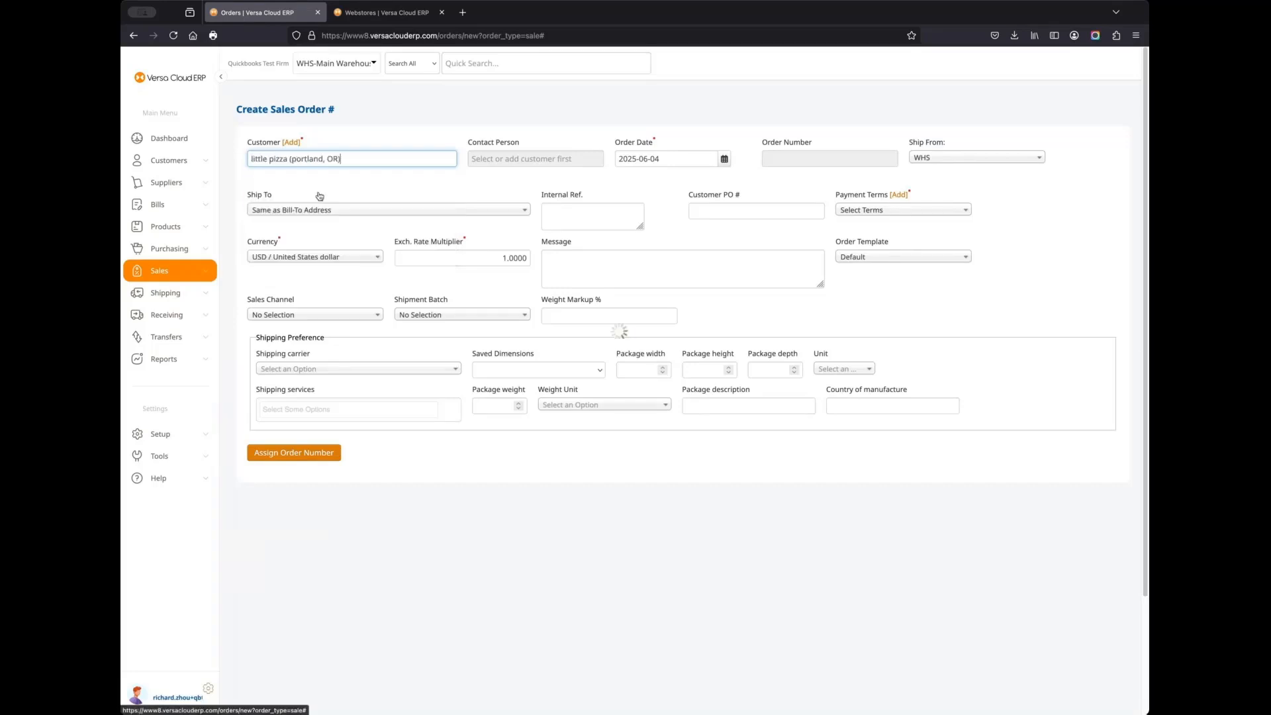
{"action": "left_click", "coordinate": [335, 493]}
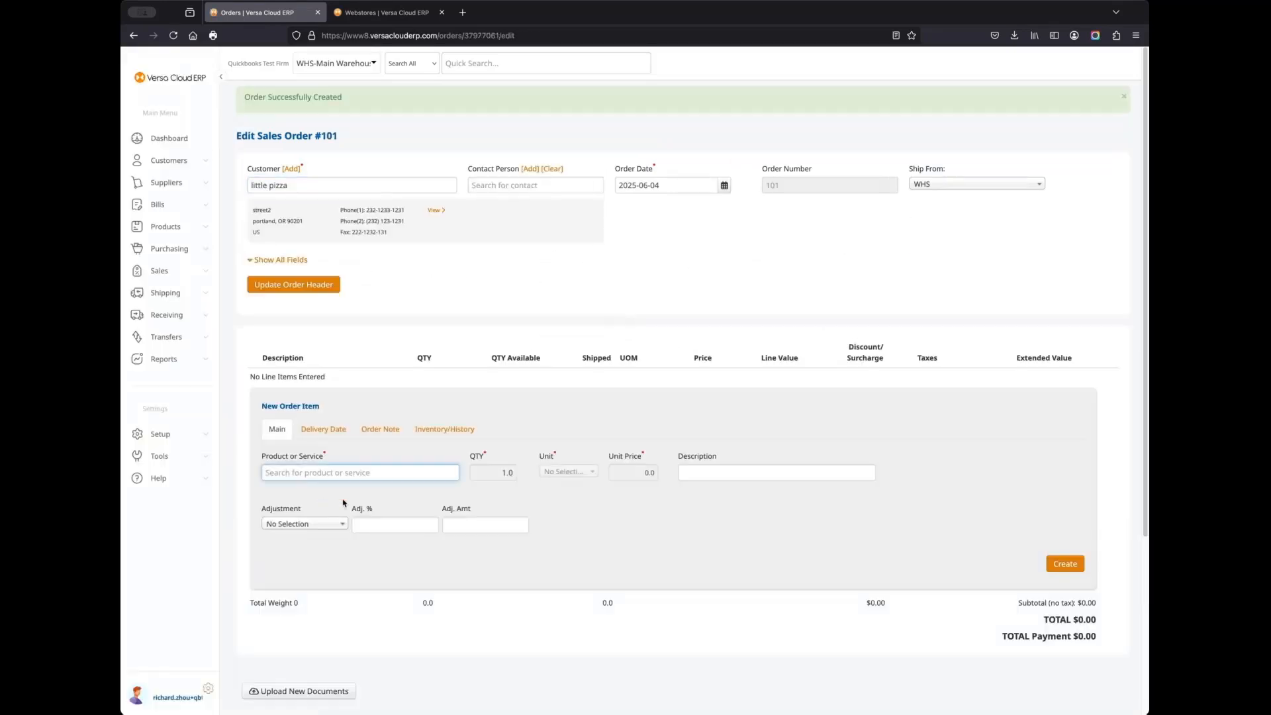
Add TShirt White to the sales order with quantity 20 and unit price 35
{"action": "type", "text": "ts"}
{"action": "left_click", "coordinate": [345, 489]}
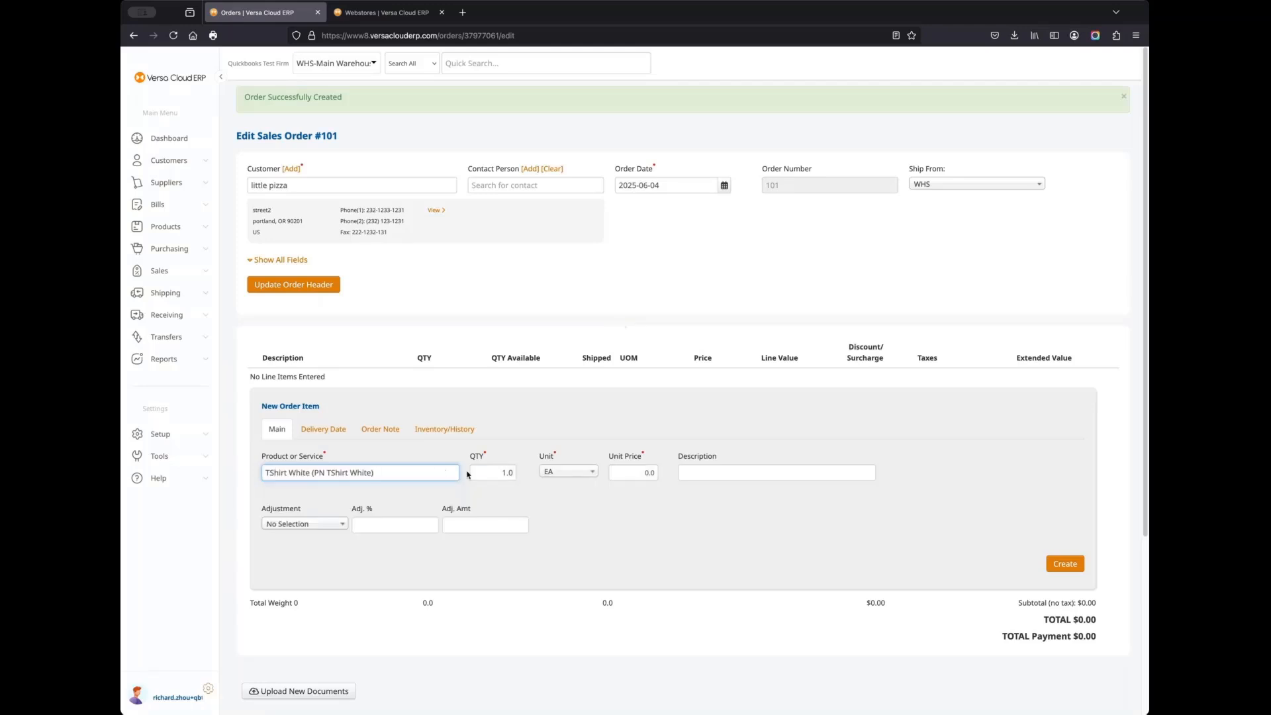
{"action": "double_click", "coordinate": [508, 473]}
{"action": "type", "text": "20"}
{"action": "key", "text": "Tab"}
{"action": "key", "text": "Tab"}
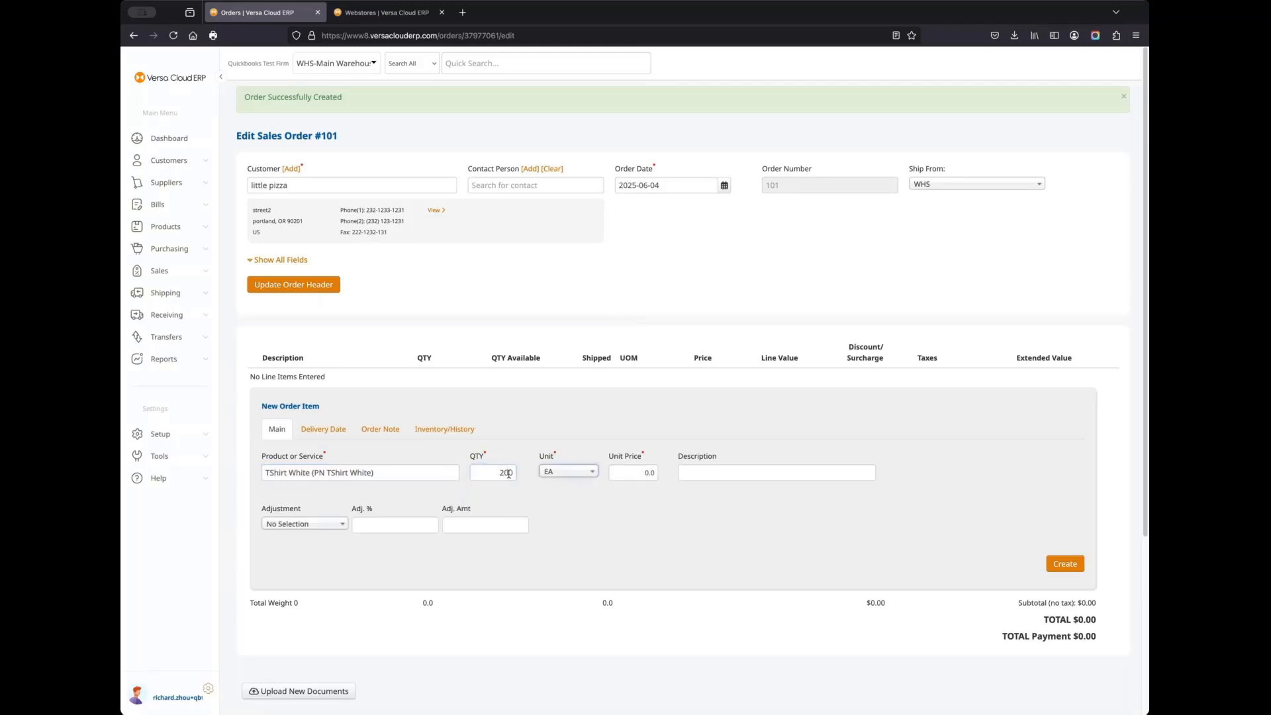
{"action": "type", "text": "35"}
{"action": "left_click", "coordinate": [1067, 571]}
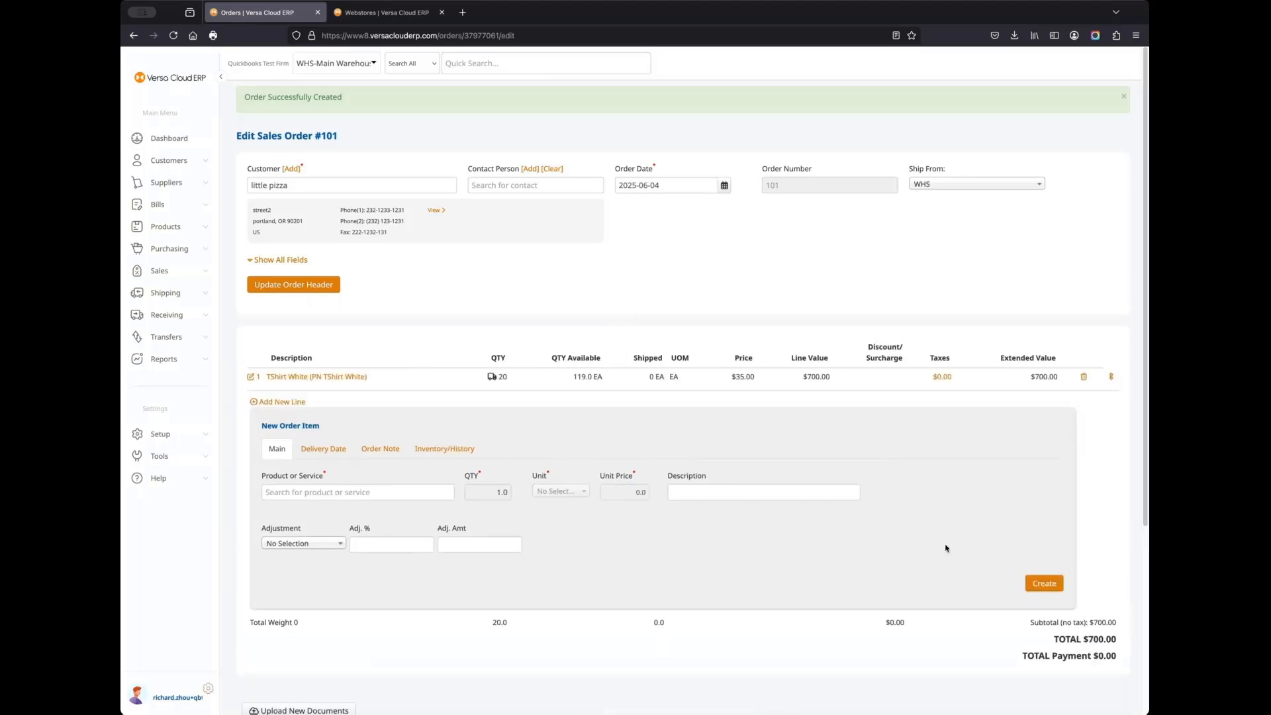
Ship all available items of the little pizza sales order and post the shipment with a packing list
{"action": "scroll", "coordinate": [945, 549], "scroll_direction": "down", "scroll_amount": 2}
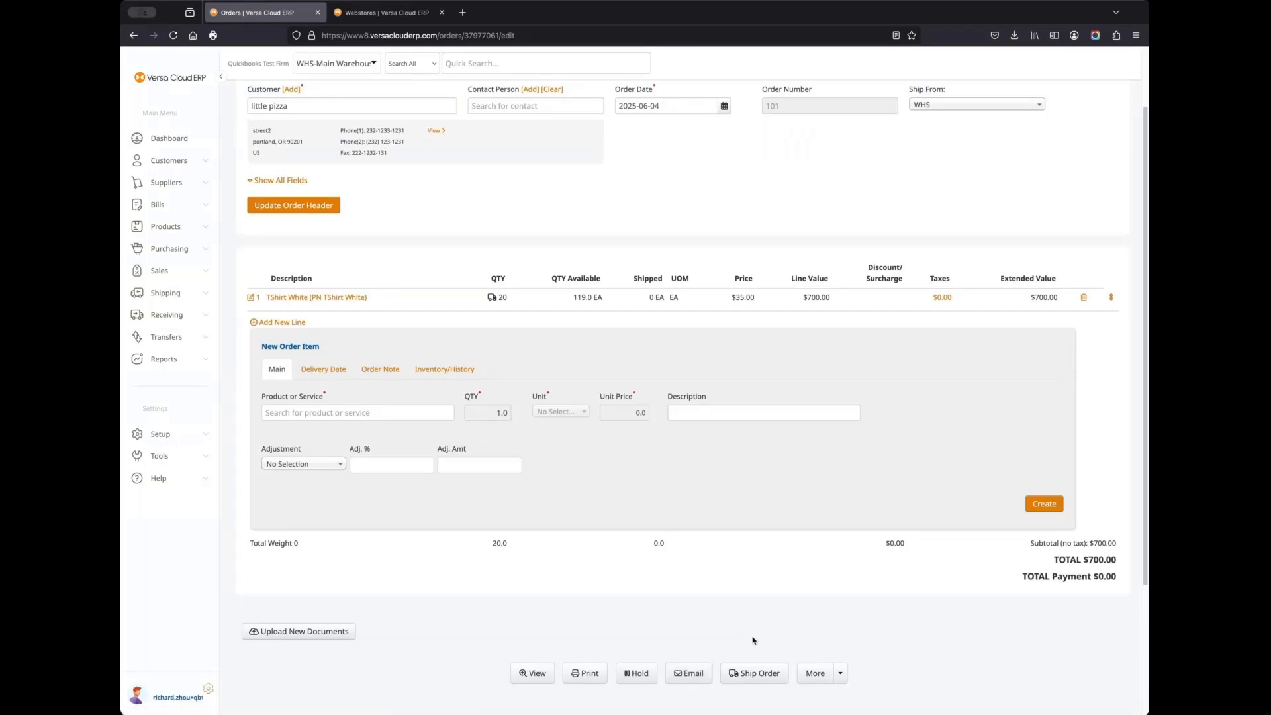
{"action": "left_click", "coordinate": [761, 675]}
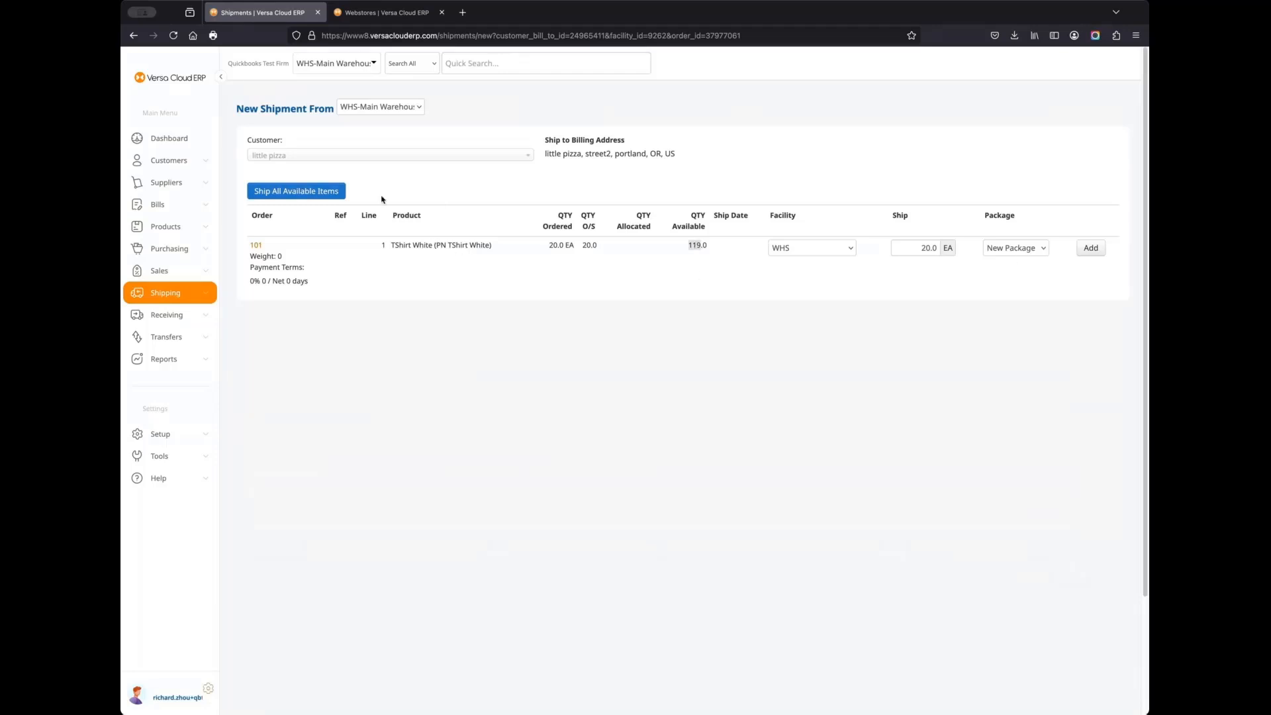
{"action": "left_click", "coordinate": [325, 194]}
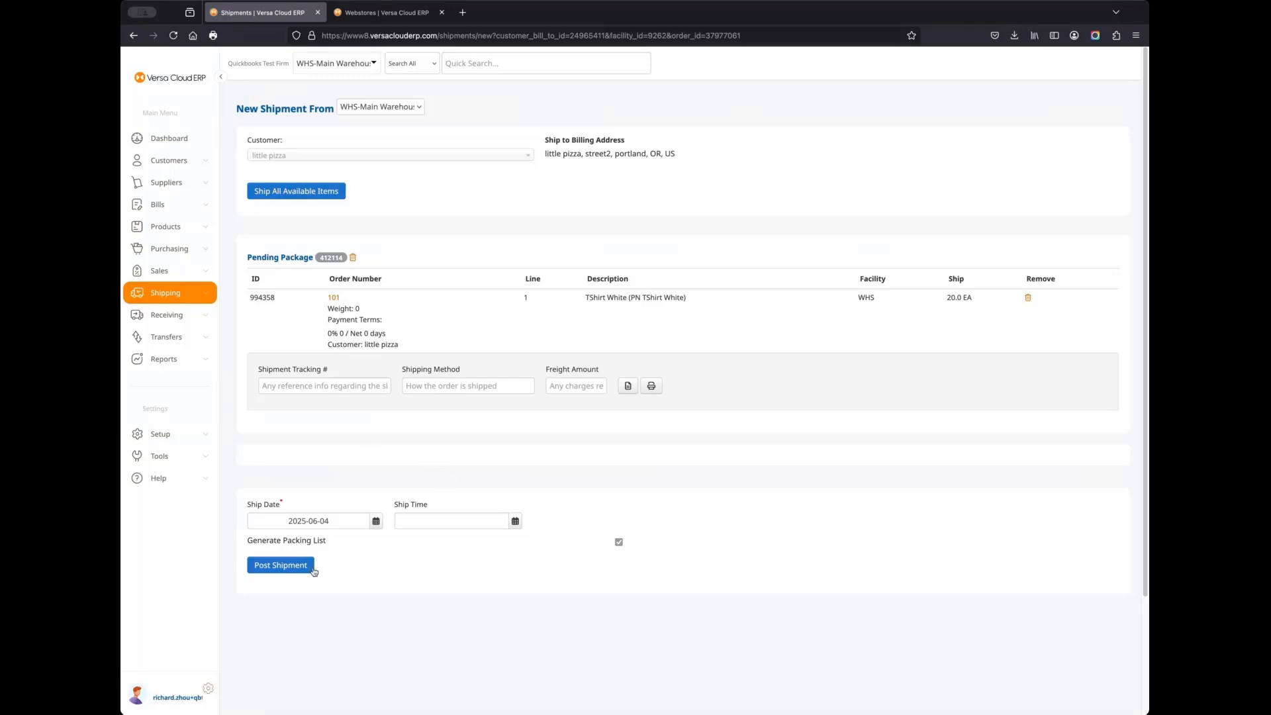
{"action": "left_click", "coordinate": [281, 565]}
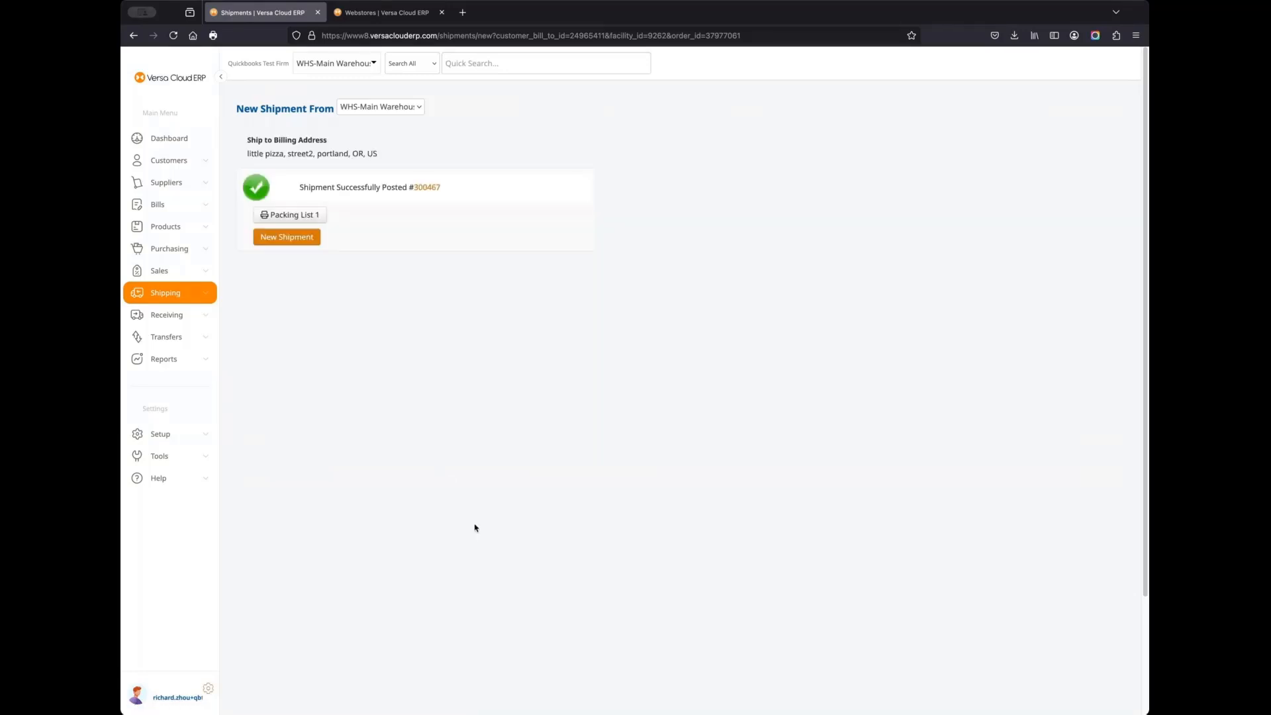
View the posted shipment's packing list PDF and close it
{"action": "left_click", "coordinate": [311, 216]}
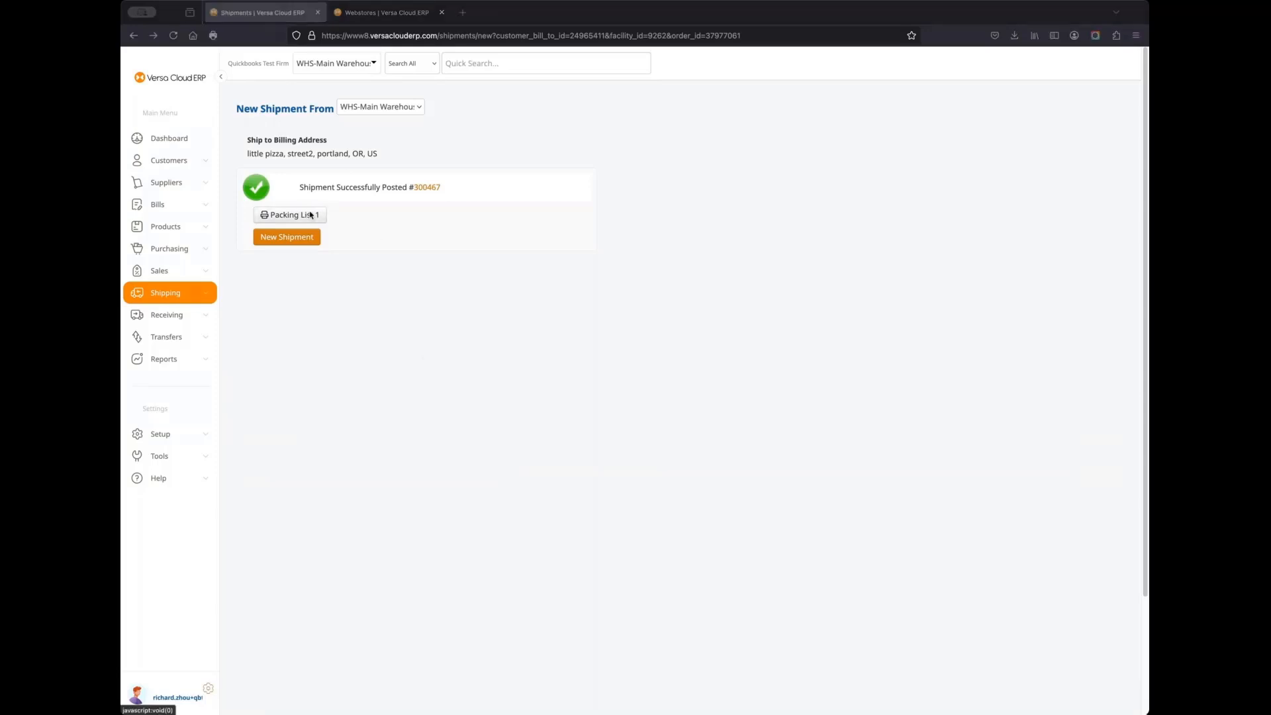
{"action": "left_click", "coordinate": [389, 18]}
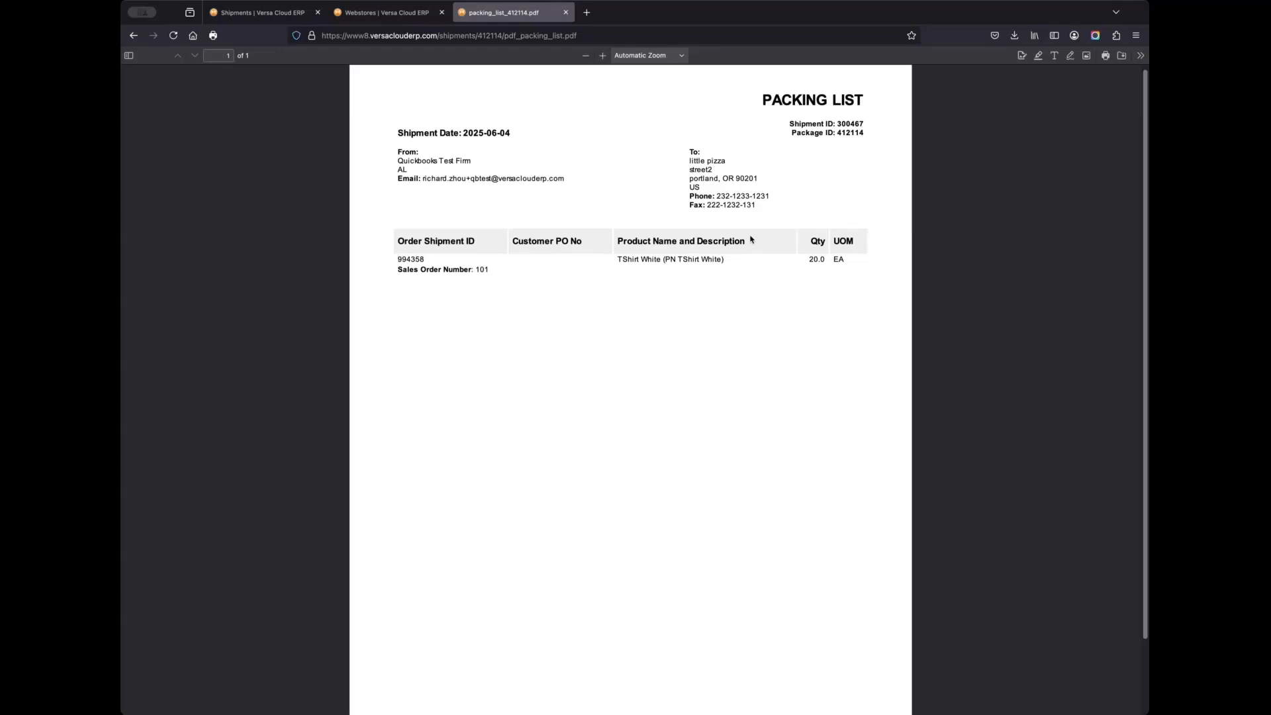
{"action": "key", "text": "super+w"}
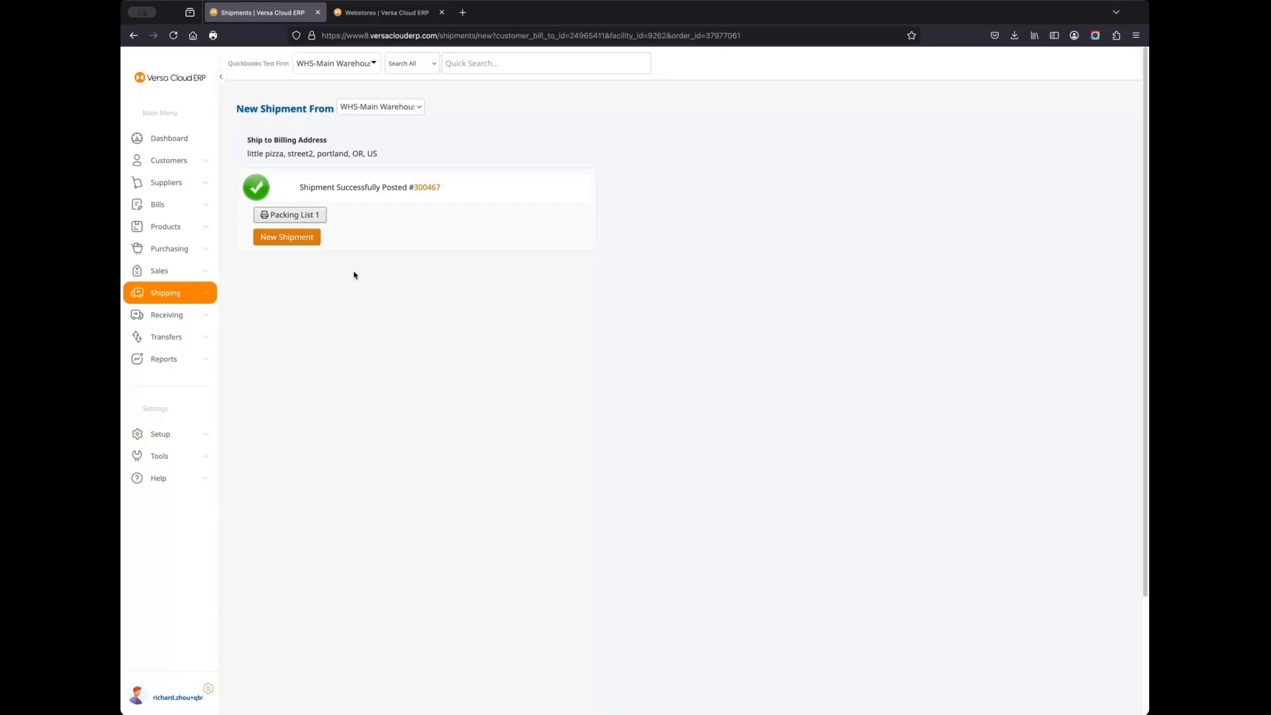
Create a new bill for Supplier 1
{"action": "left_click", "coordinate": [204, 205]}
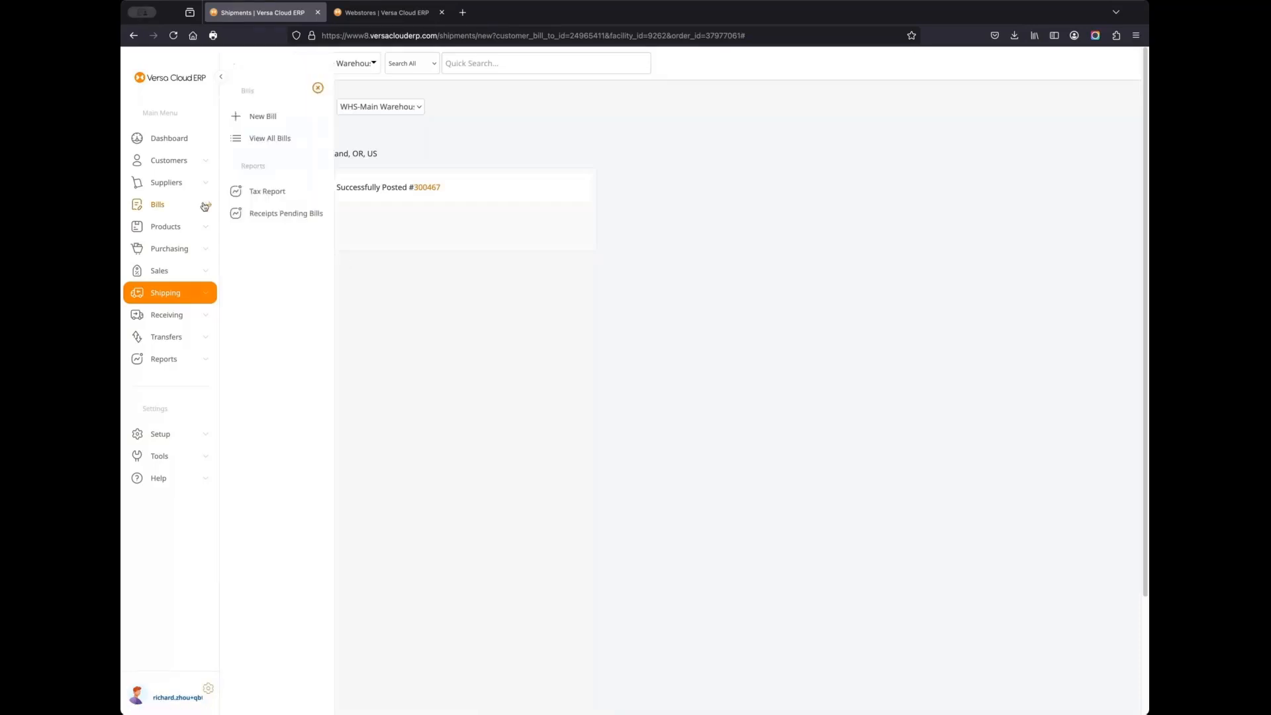
{"action": "left_click", "coordinate": [269, 117]}
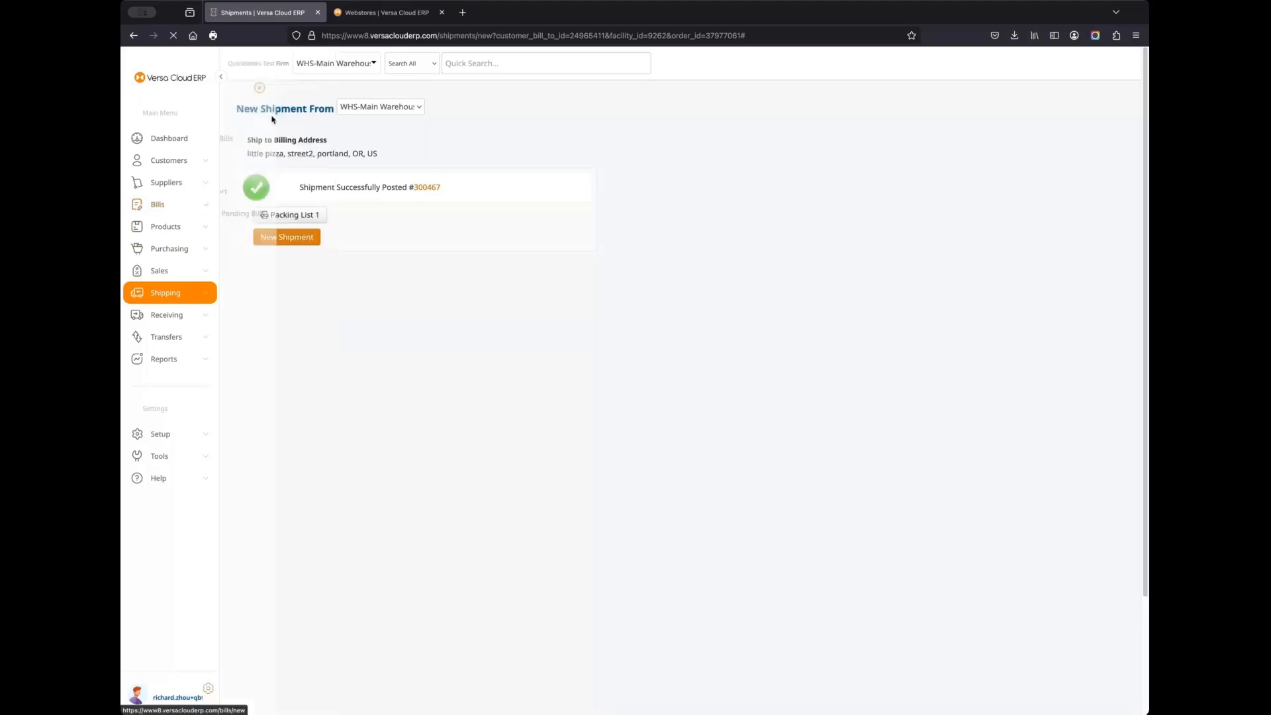
{"action": "left_click", "coordinate": [398, 156]}
{"action": "type", "text": "s"}
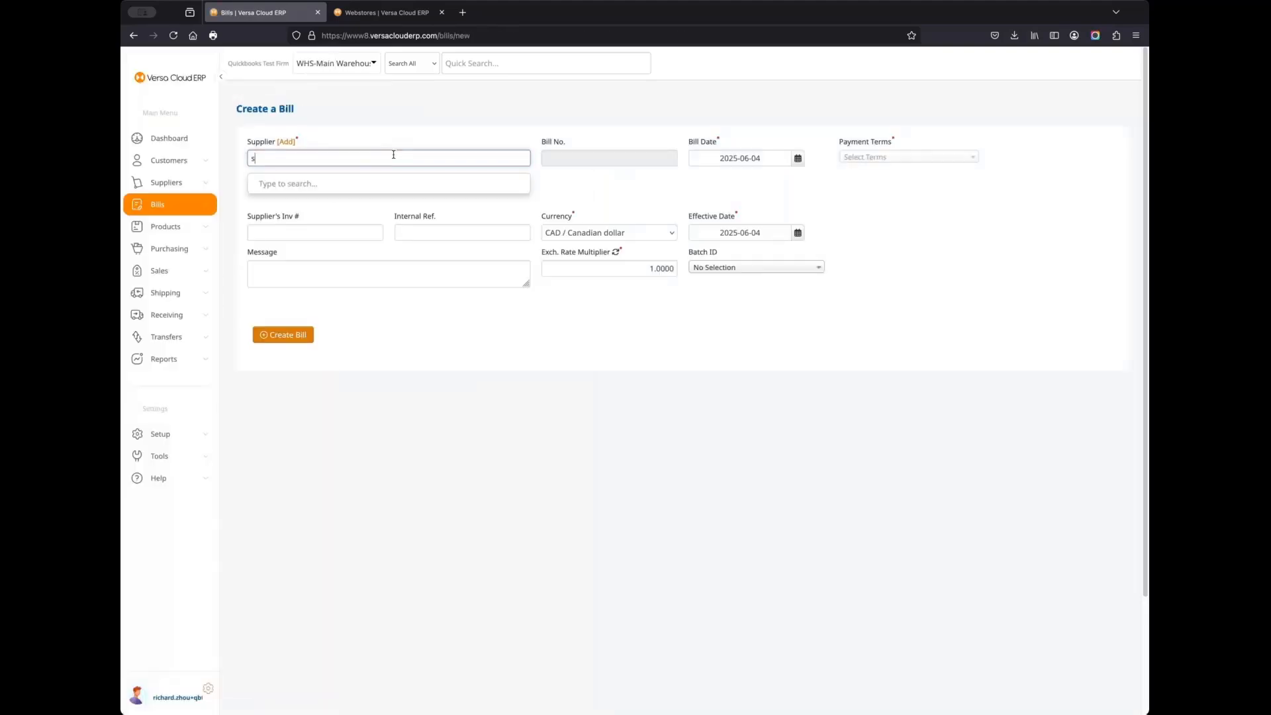
{"action": "left_click", "coordinate": [358, 182]}
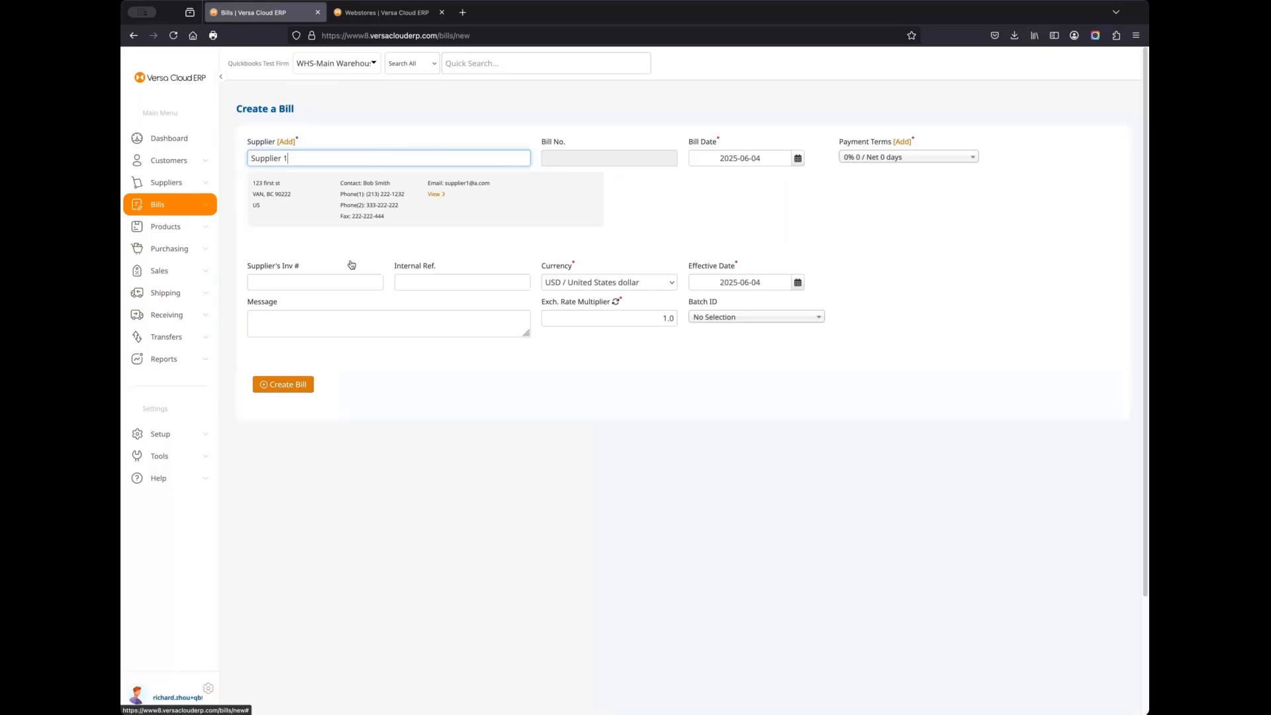
{"action": "left_click", "coordinate": [309, 391]}
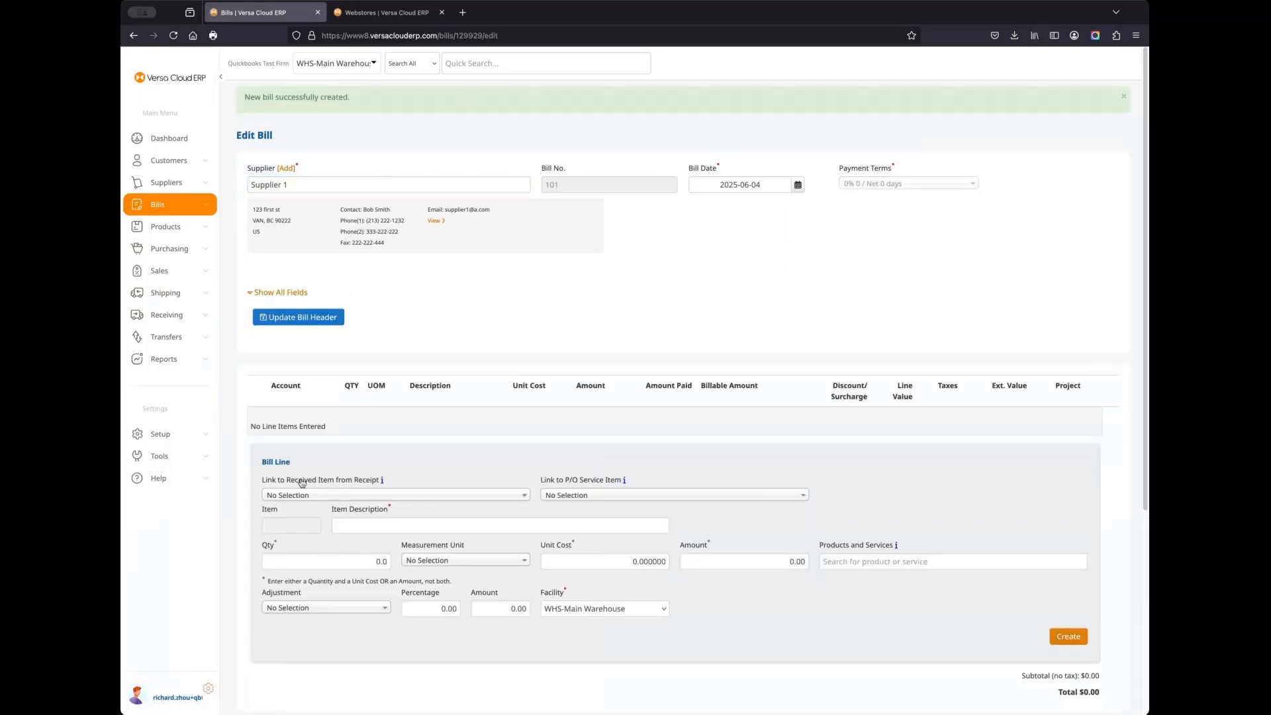
Link all lines of the received purchase order to the Supplier 1 bill and post the bill
{"action": "left_click_drag", "start_coordinate": [273, 482], "coordinate": [356, 496]}
{"action": "left_click", "coordinate": [358, 497]}
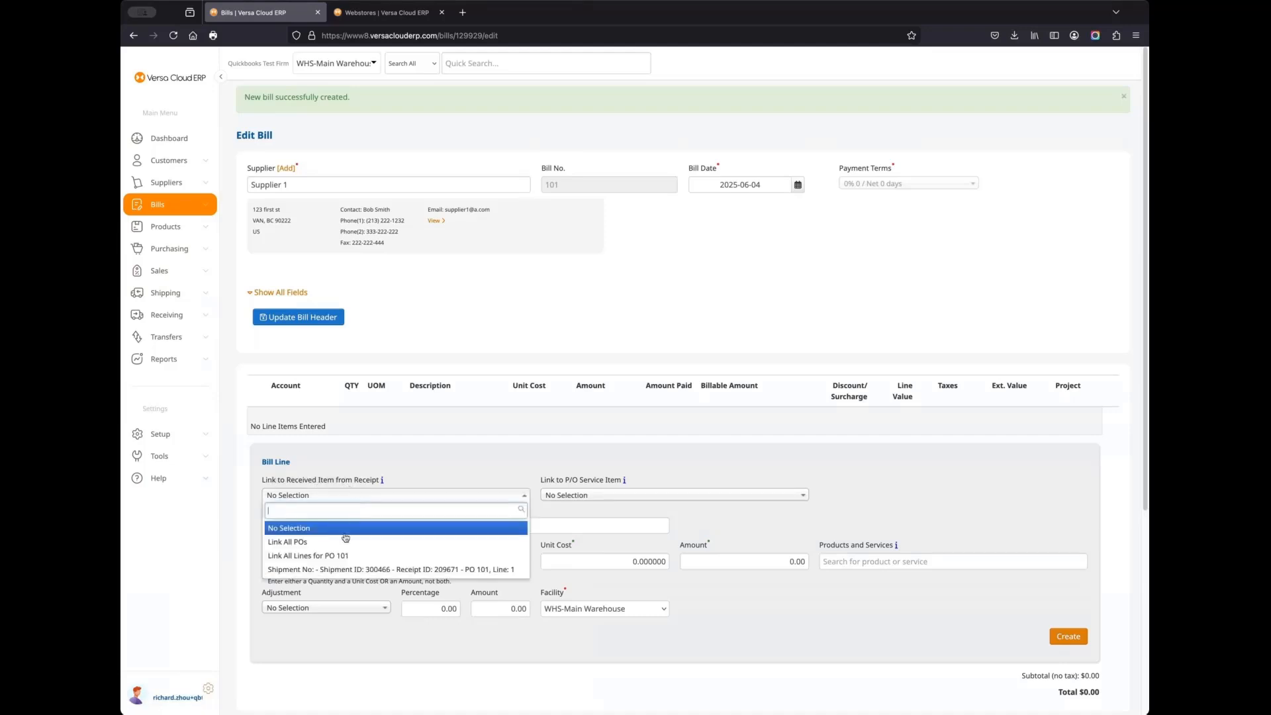
{"action": "left_click", "coordinate": [358, 559]}
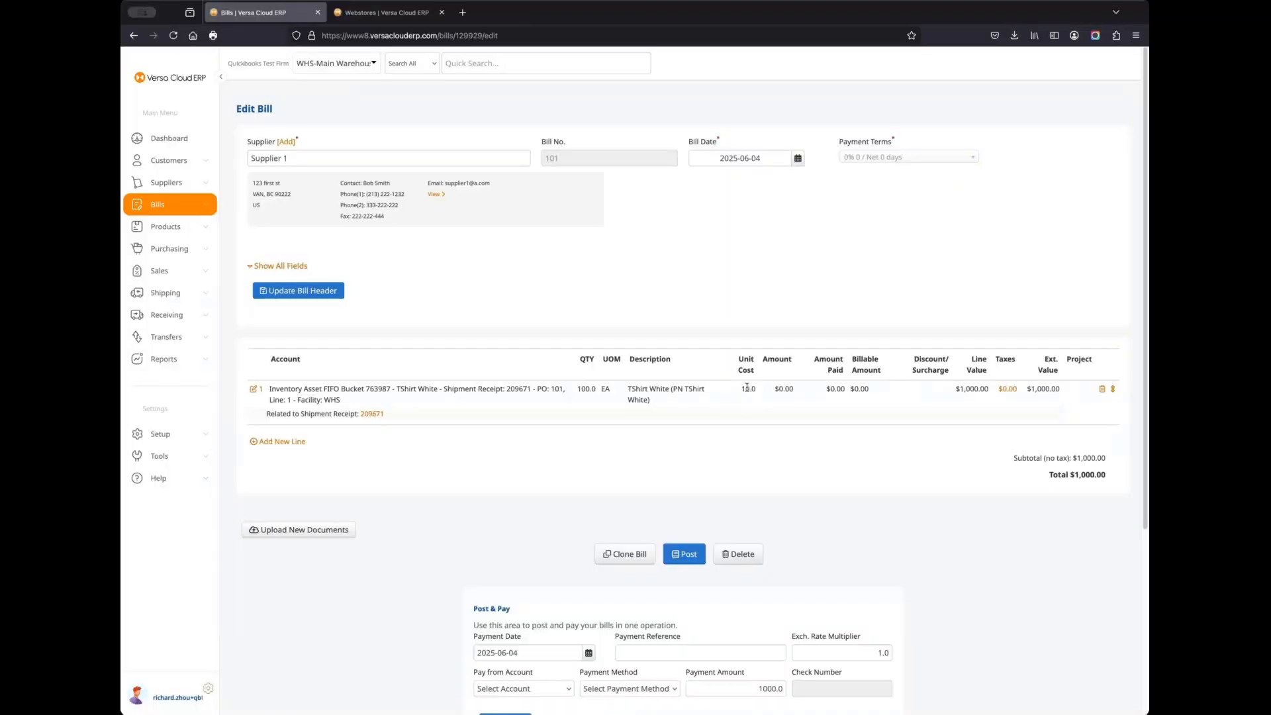
{"action": "left_click", "coordinate": [698, 555]}
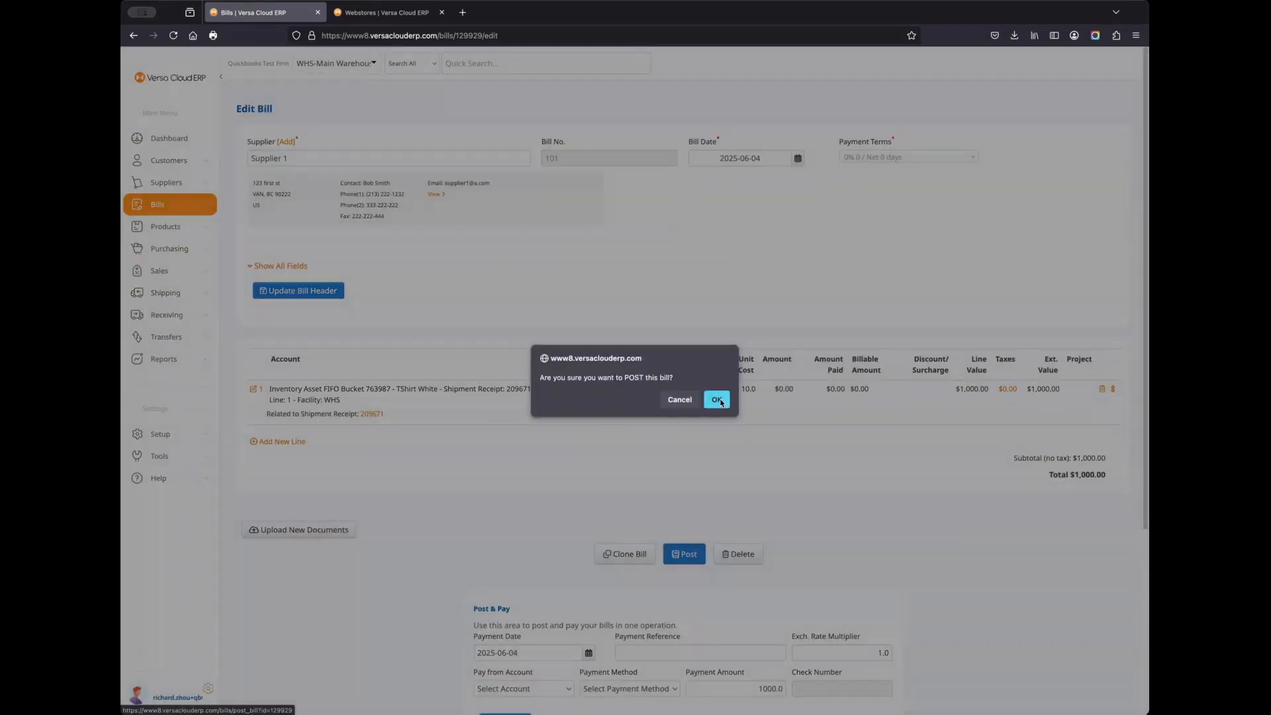
{"action": "left_click", "coordinate": [720, 402]}
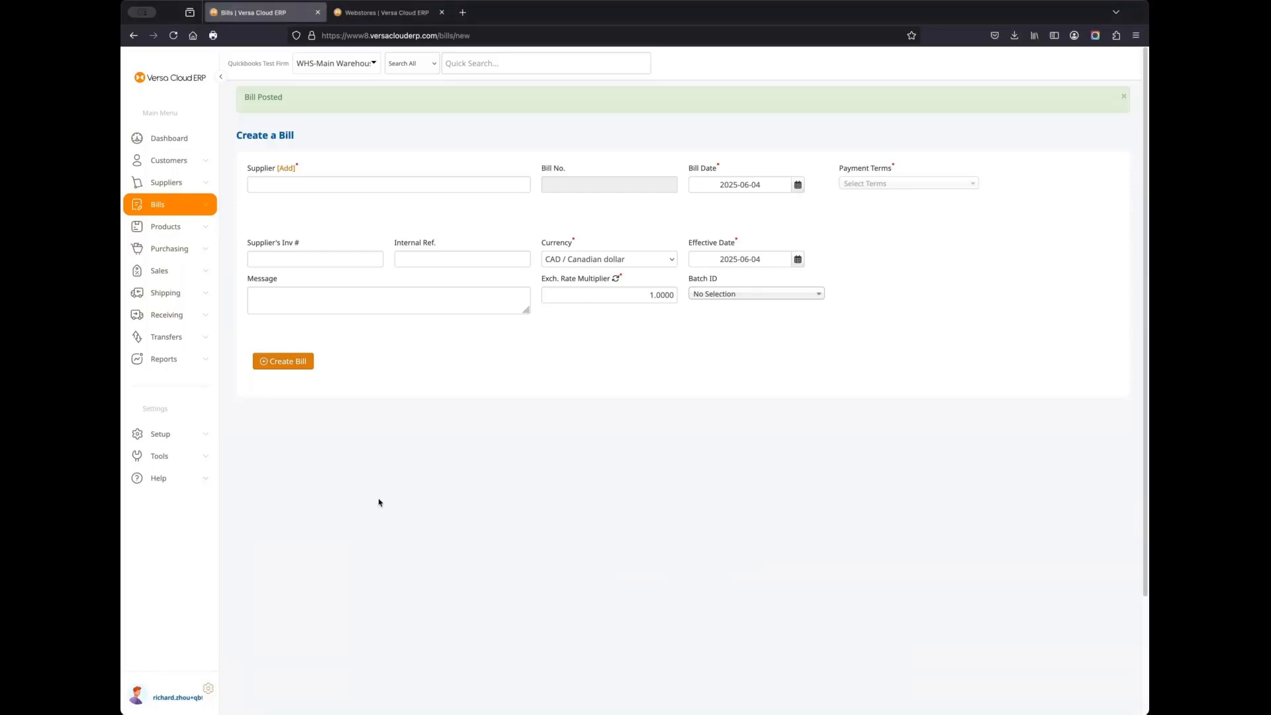
Open the QuickBooks Online integration logs and examine the entries for the synced vendor and bills
{"action": "left_click", "coordinate": [207, 458]}
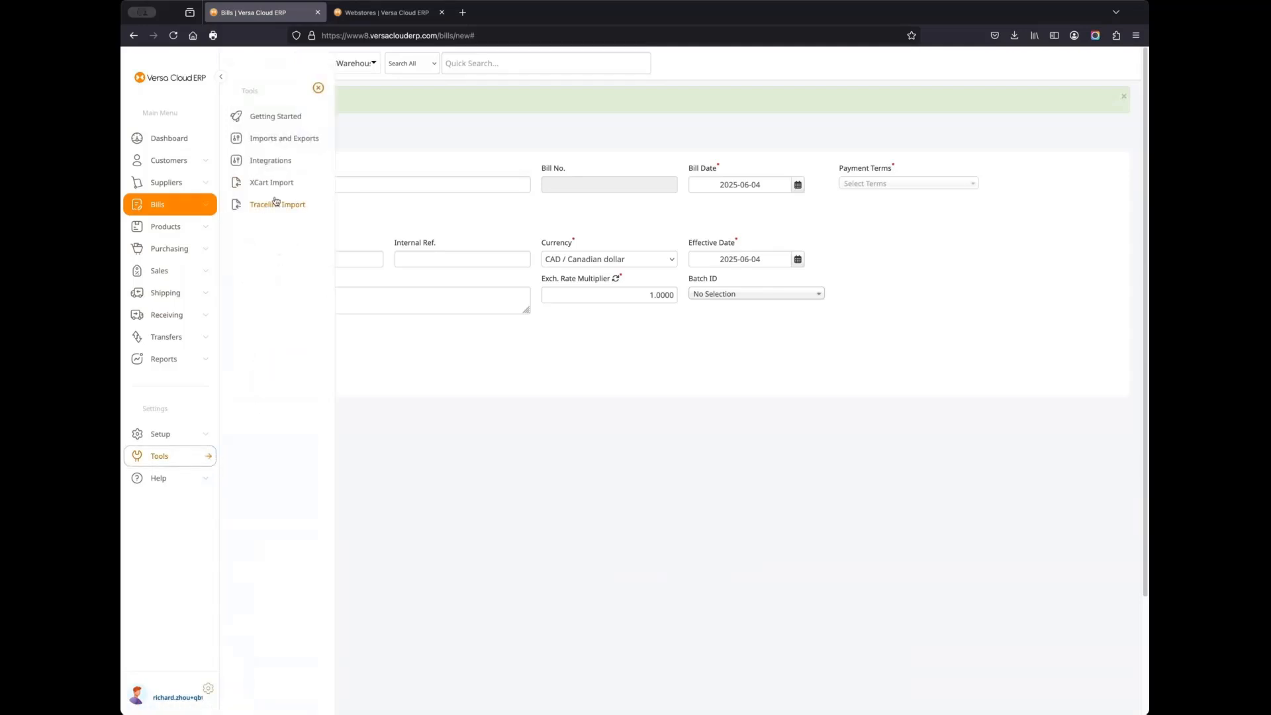
{"action": "left_click", "coordinate": [268, 166]}
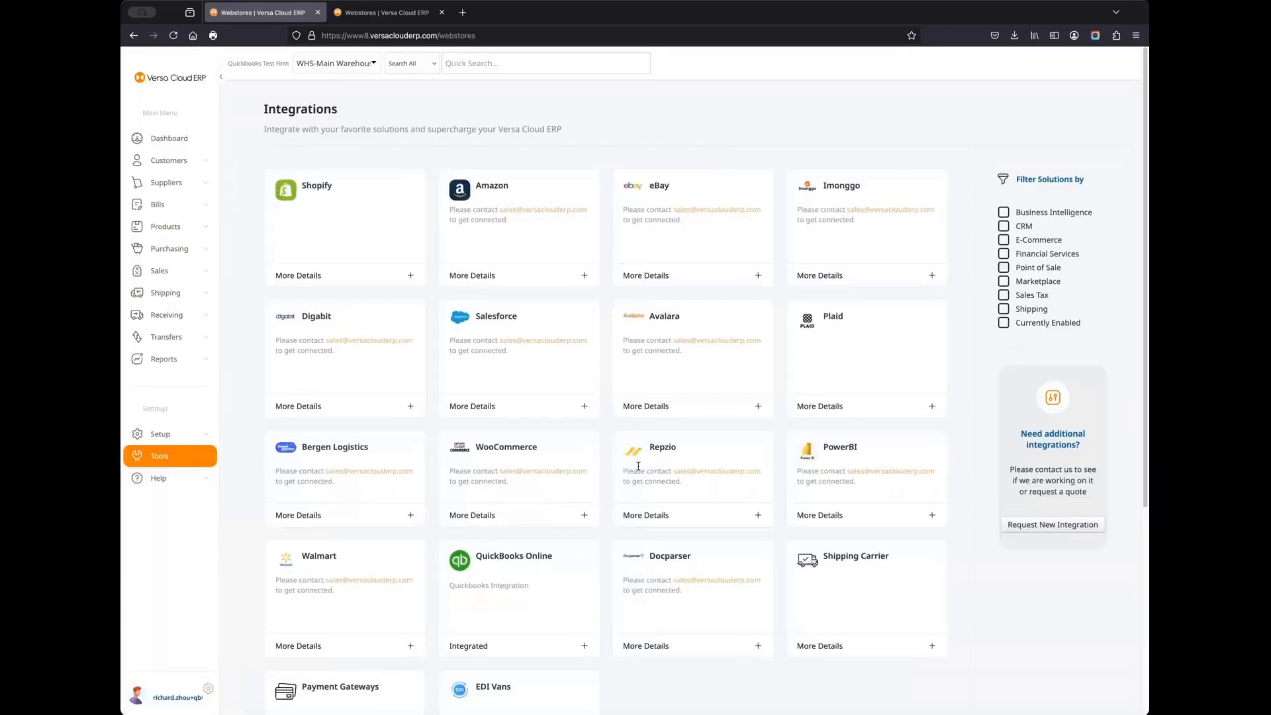
{"action": "scroll", "coordinate": [626, 480], "scroll_direction": "down", "scroll_amount": 1}
{"action": "left_click", "coordinate": [517, 623]}
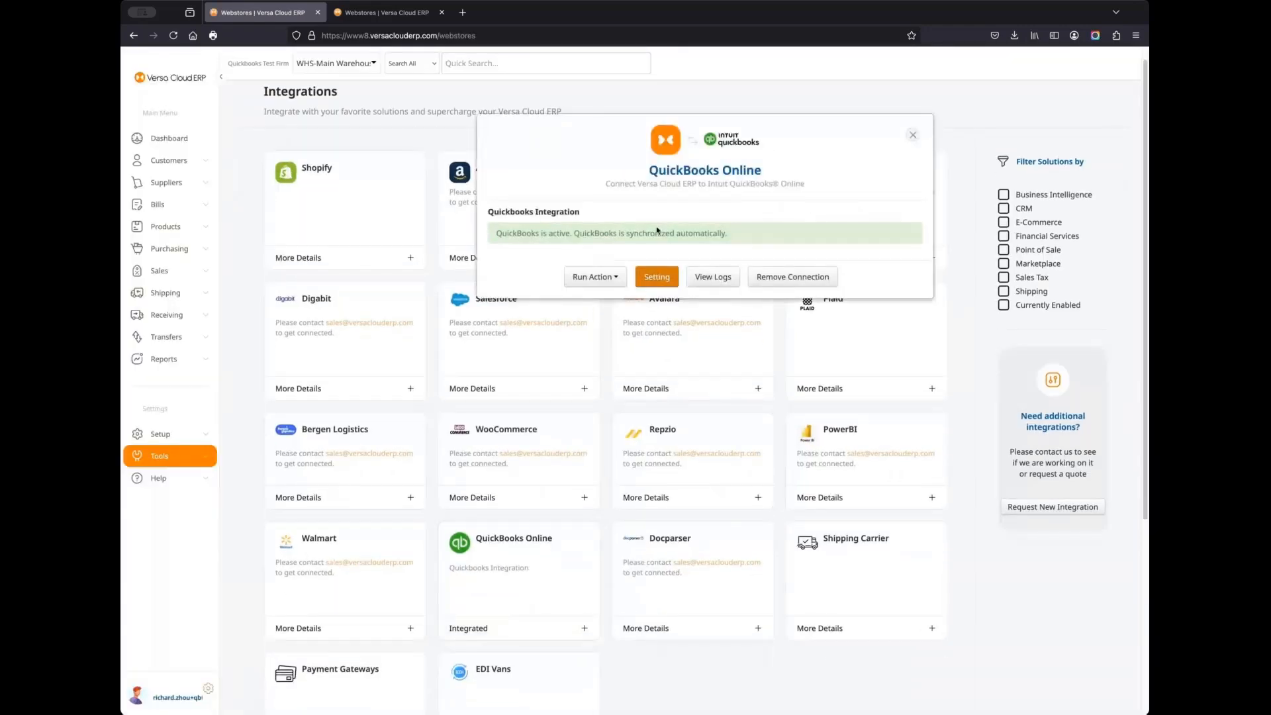
{"action": "left_click", "coordinate": [718, 283]}
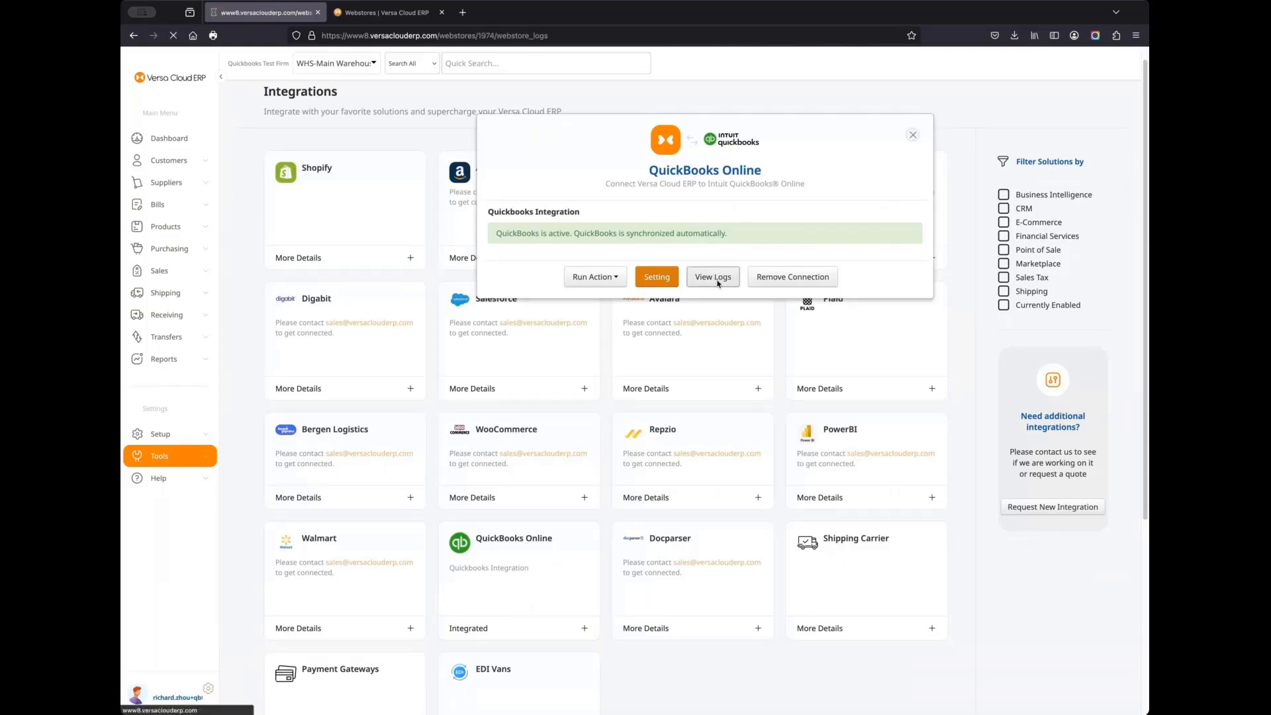
{"action": "left_click_drag", "start_coordinate": [246, 306], "coordinate": [313, 354]}
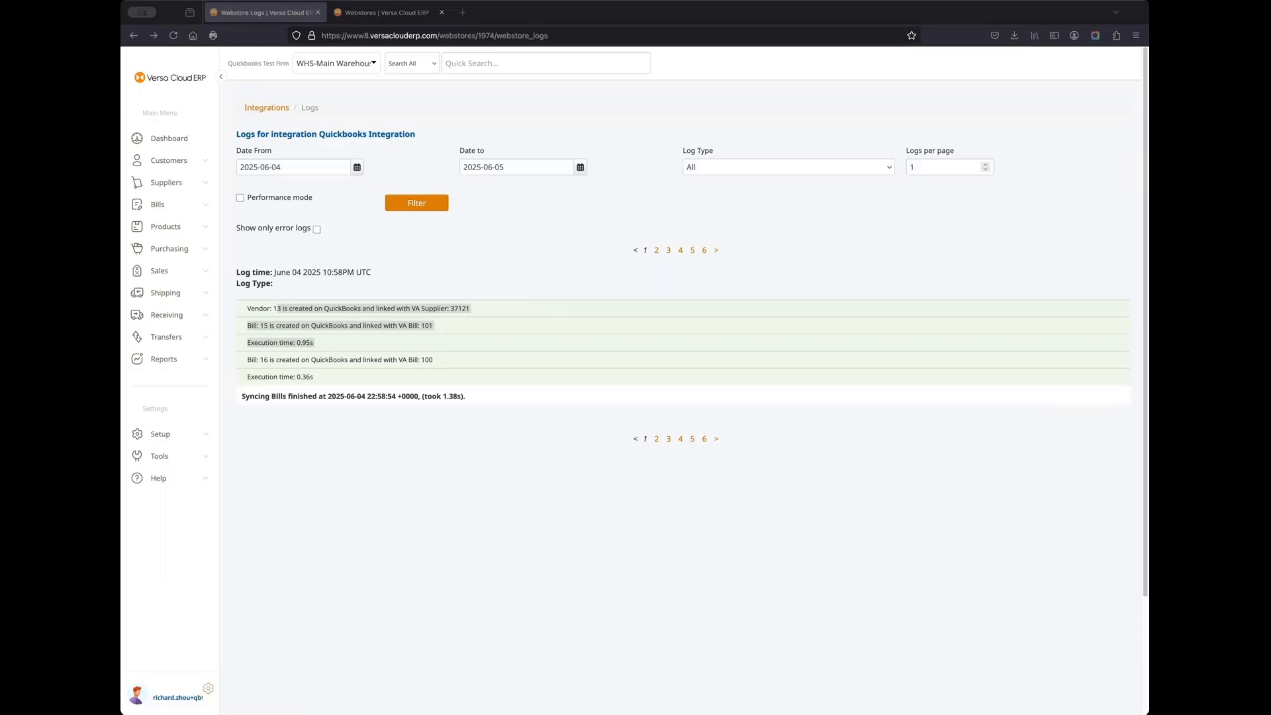
{"action": "left_click", "coordinate": [463, 12]}
{"action": "type", "text": "https://qbo.intuit.com/app/appcenter/myapps"}
{"action": "key", "text": "Return"}
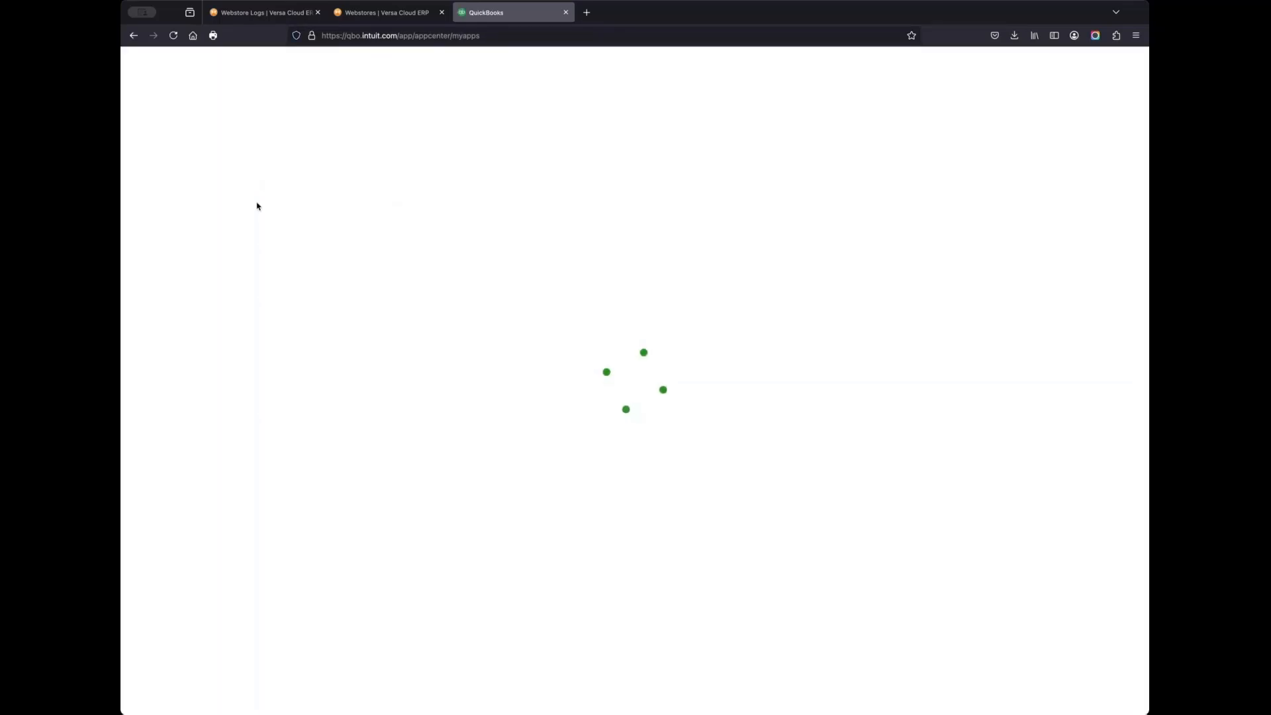
{"action": "mouse_move", "coordinate": [201, 306]}
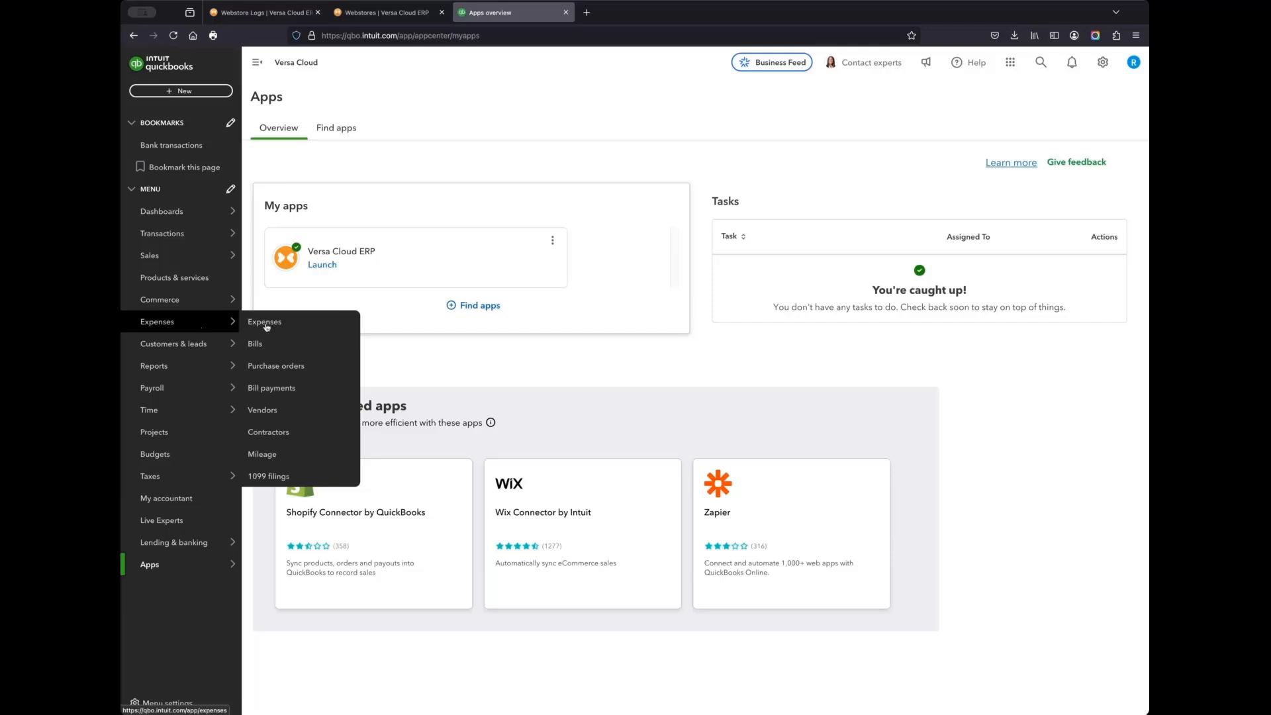
{"action": "left_click", "coordinate": [272, 347]}
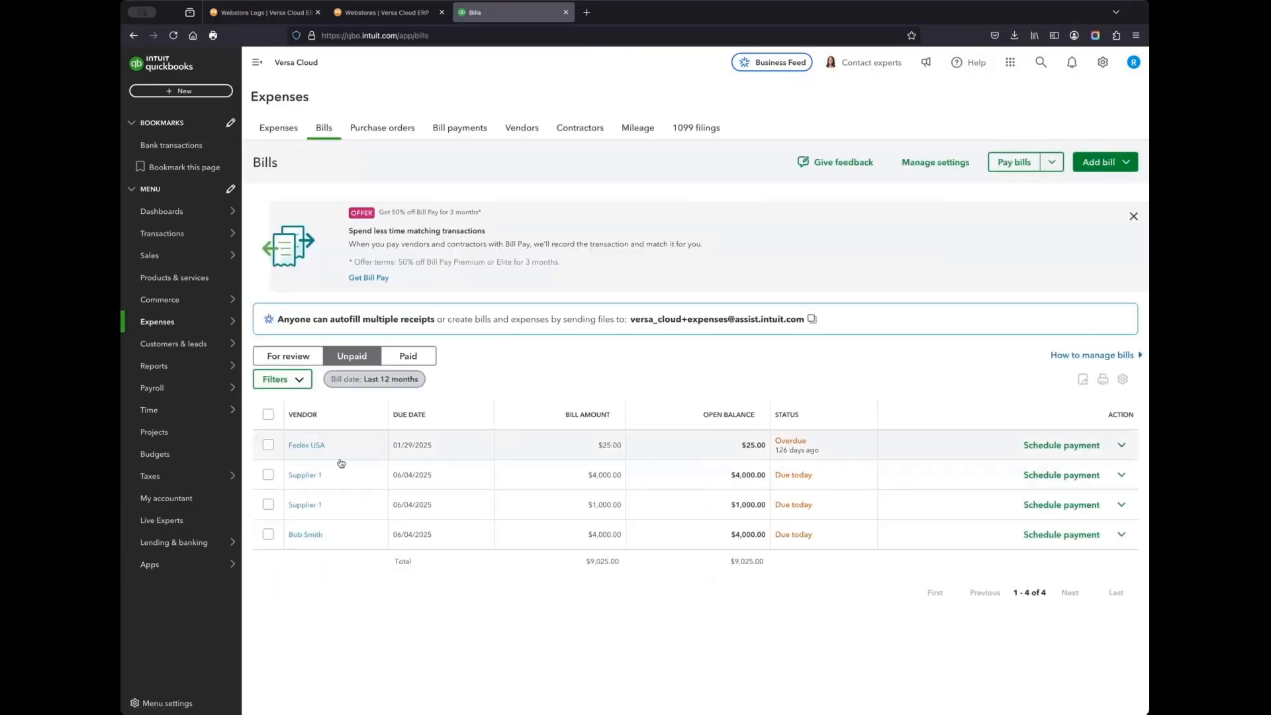
{"action": "left_click", "coordinate": [324, 508]}
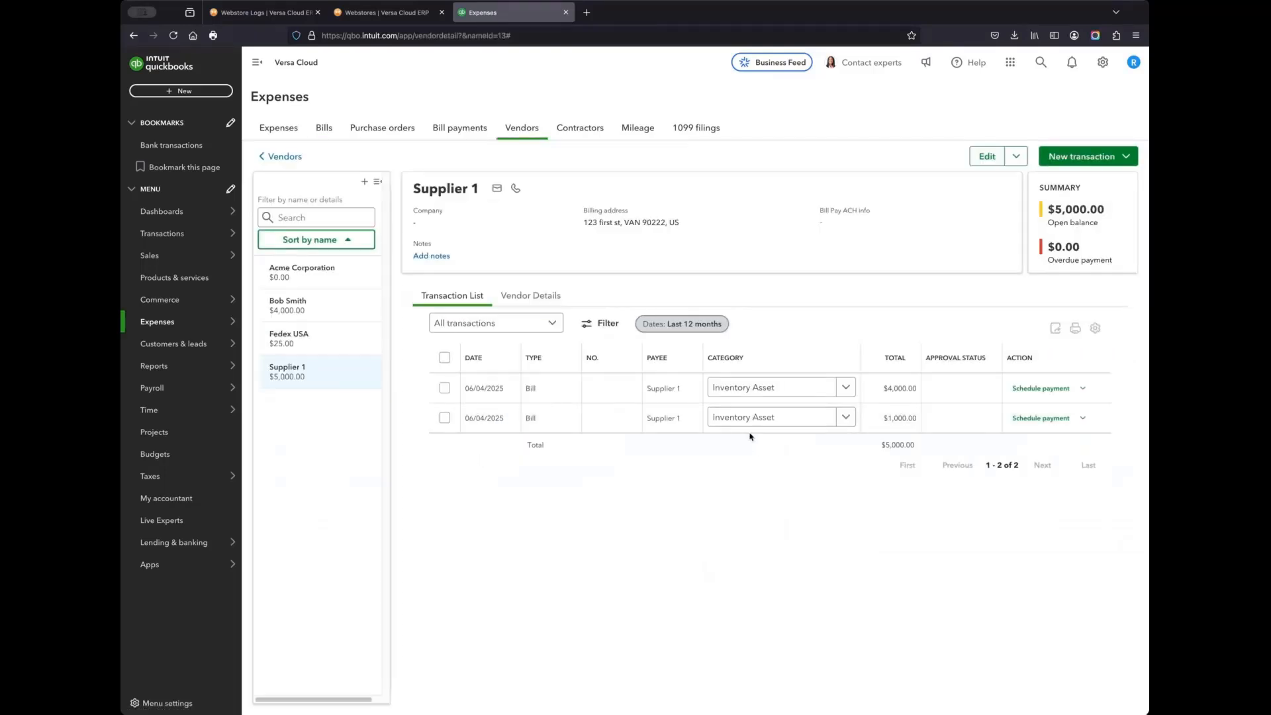
{"action": "left_click", "coordinate": [281, 11]}
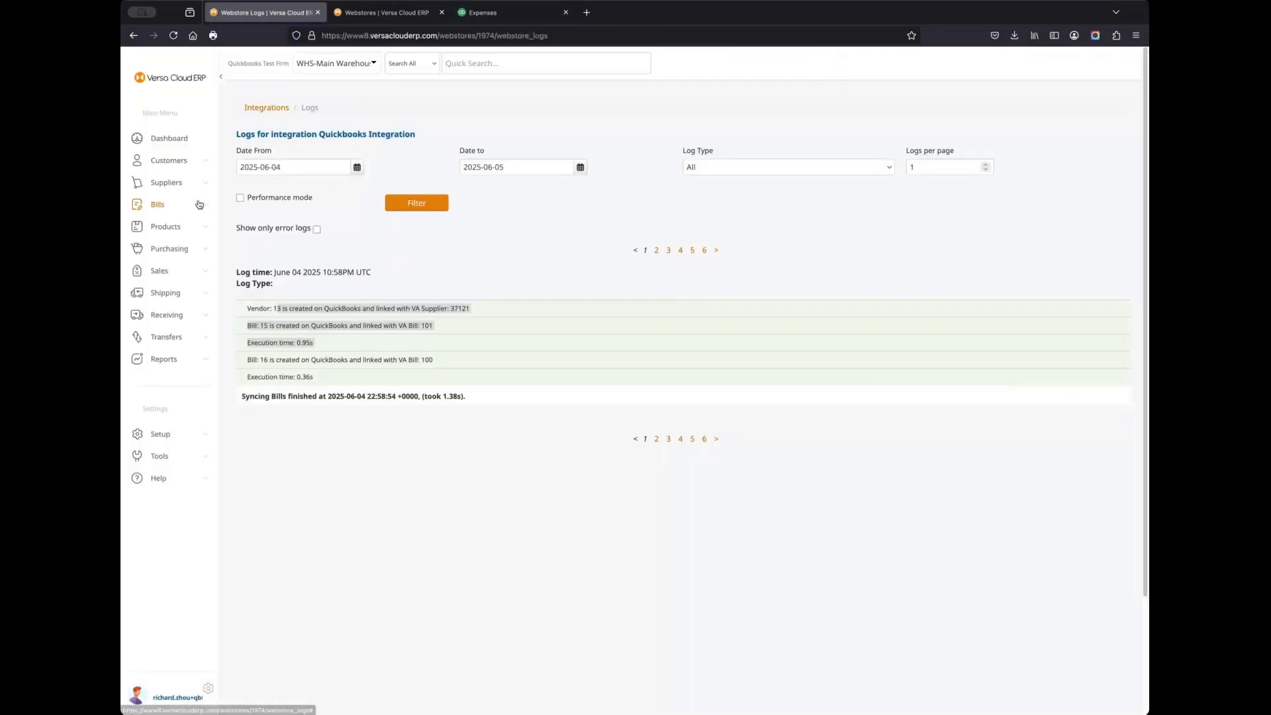